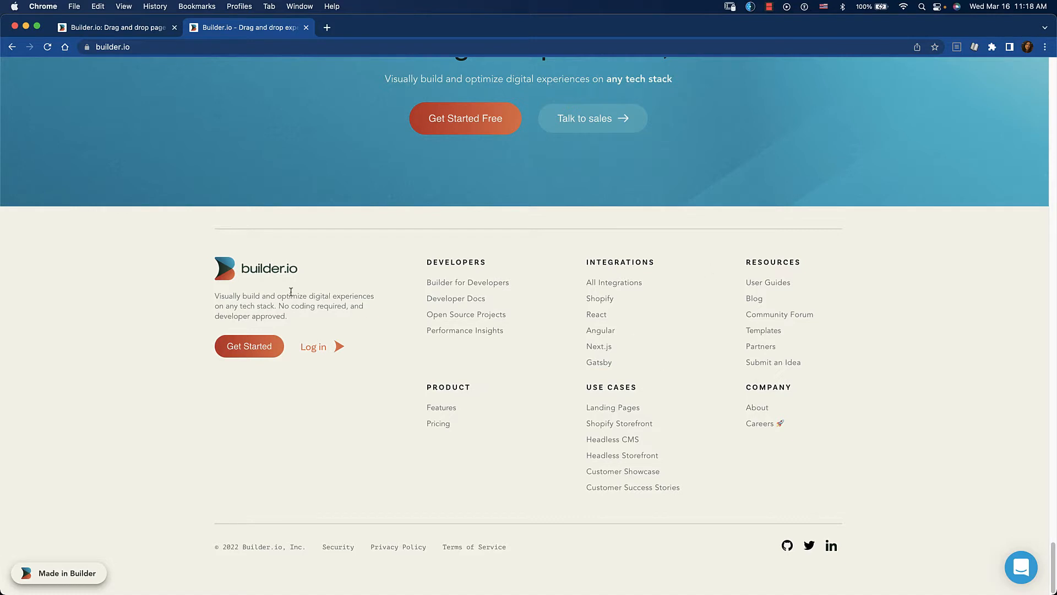
In the empty footer page, add a Section and place a Columns block above the section's text.
{"action": "left_click", "coordinate": [113, 27]}
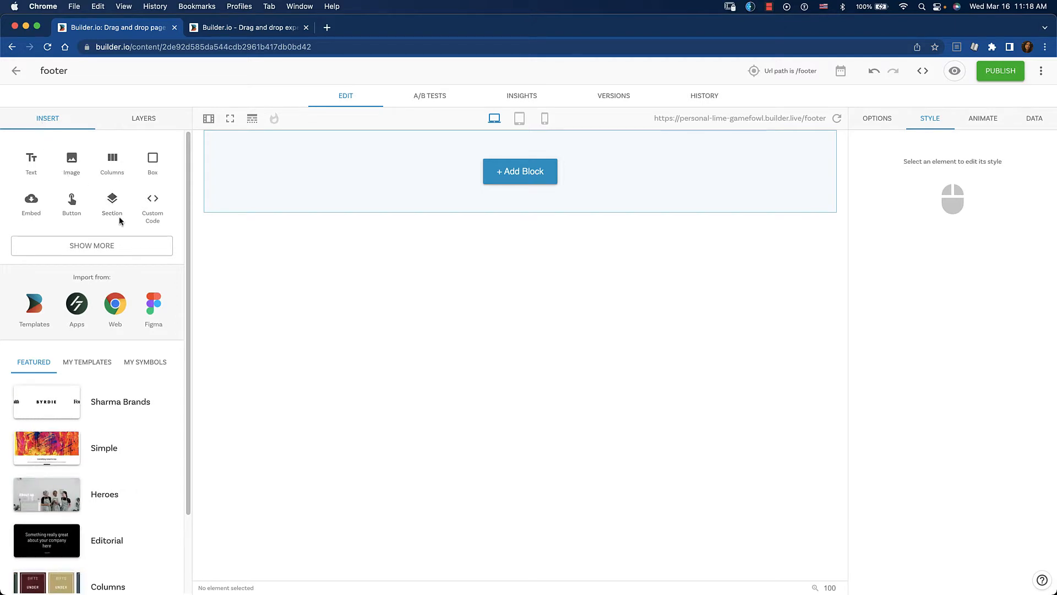
{"action": "left_click_drag", "start_coordinate": [112, 202], "coordinate": [312, 152]}
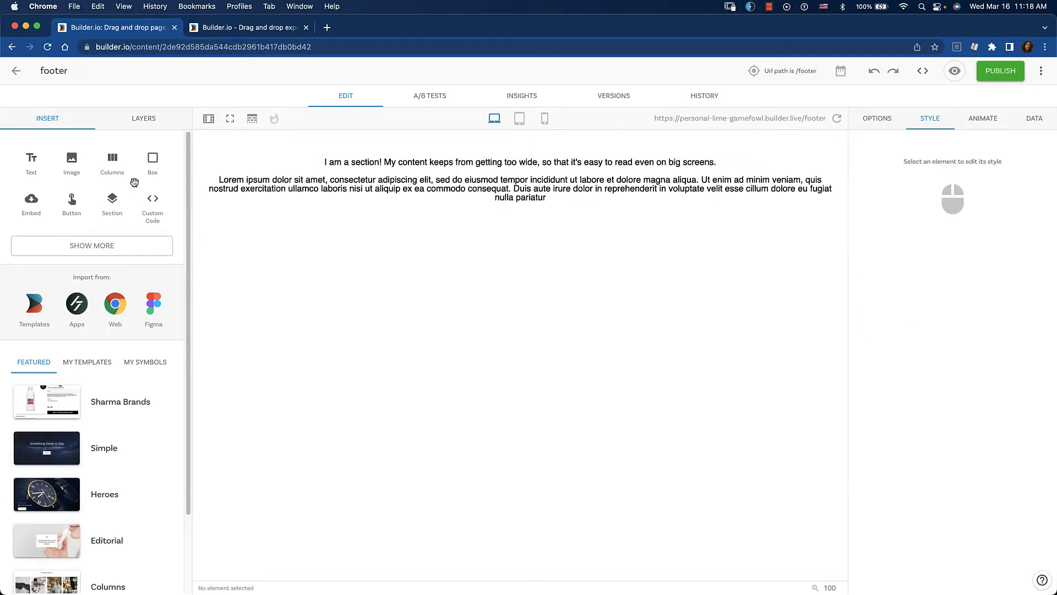
{"action": "left_click_drag", "start_coordinate": [112, 161], "coordinate": [271, 149]}
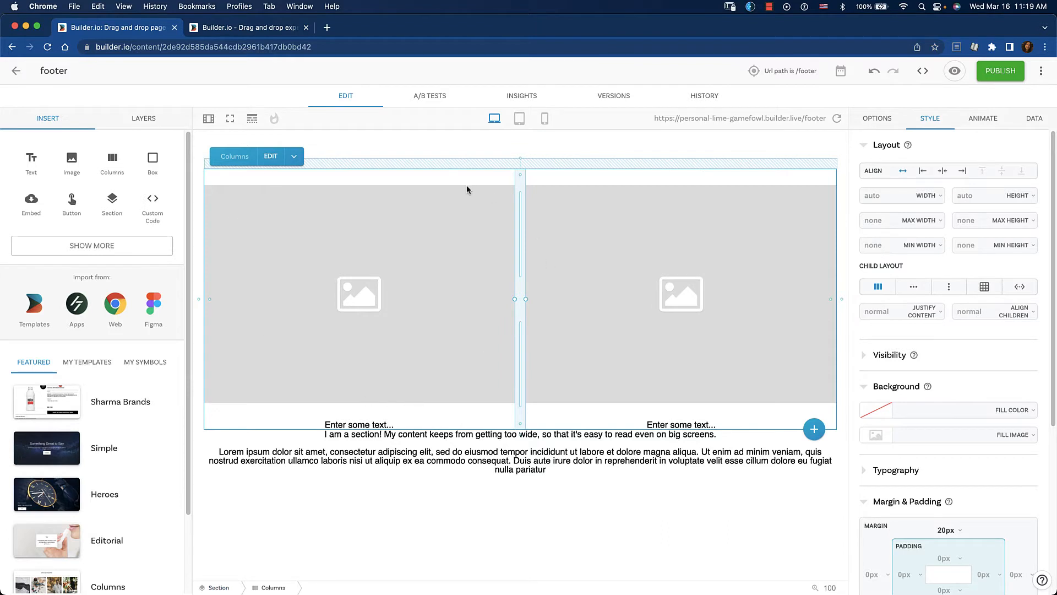
Check the live builder.io footer for reference and insert a Box above the columns inside the section.
{"action": "left_click", "coordinate": [143, 125]}
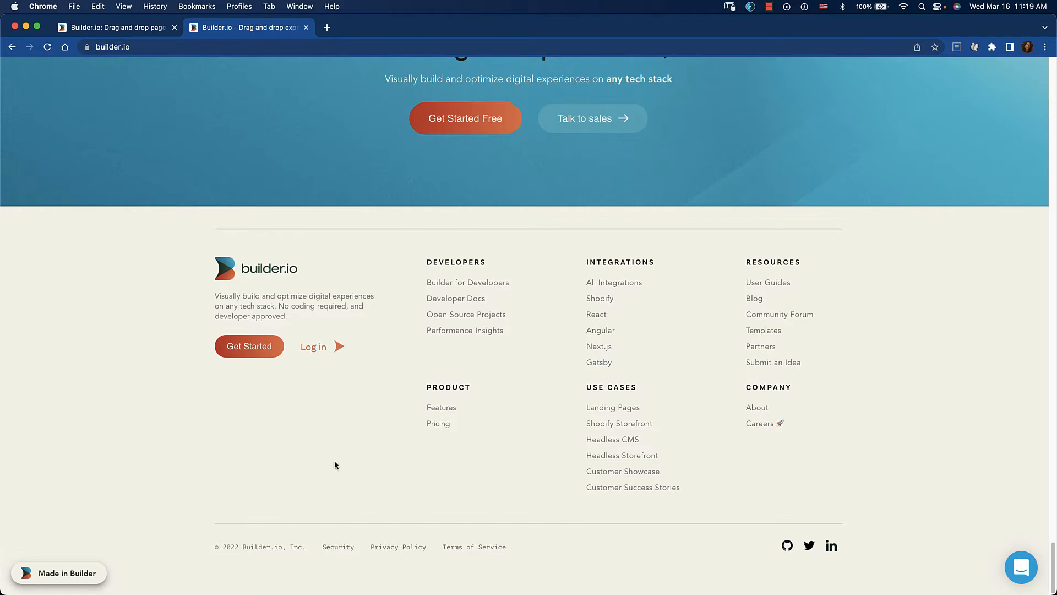
{"action": "left_click", "coordinate": [90, 31]}
{"action": "left_click_drag", "start_coordinate": [153, 169], "coordinate": [232, 164]}
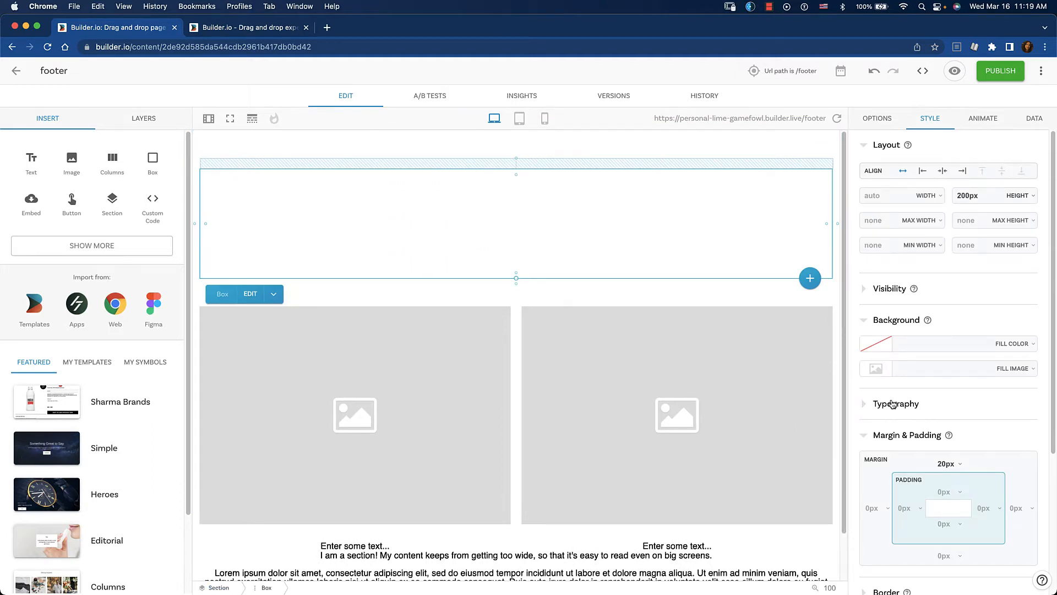
Give the box a solid border with a size of 1px.
{"action": "scroll", "coordinate": [890, 404], "scroll_direction": "down", "scroll_amount": 2}
{"action": "scroll", "coordinate": [892, 404], "scroll_direction": "down", "scroll_amount": 5}
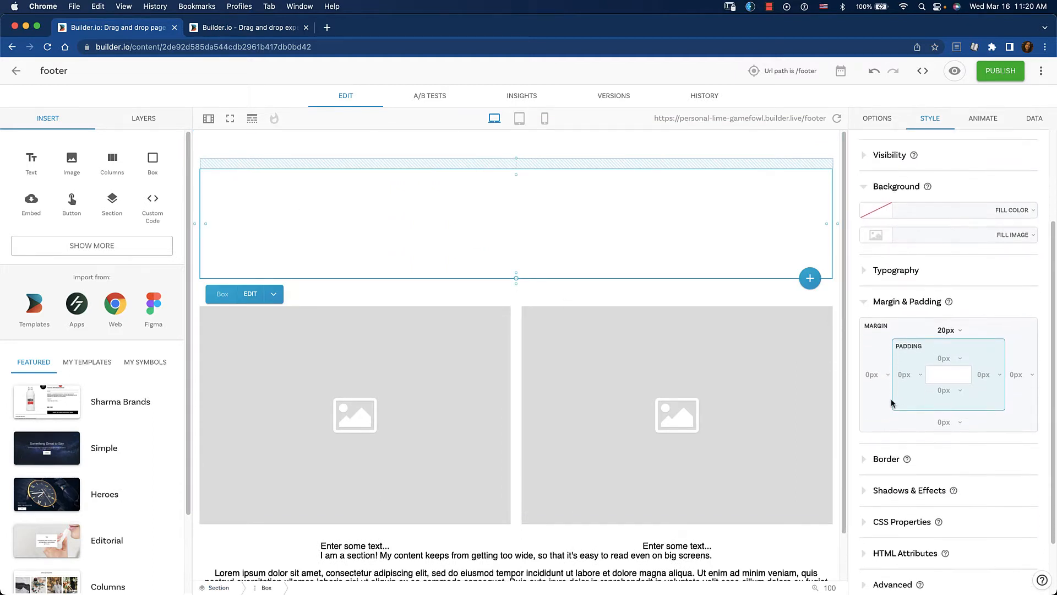
{"action": "left_click", "coordinate": [928, 373]}
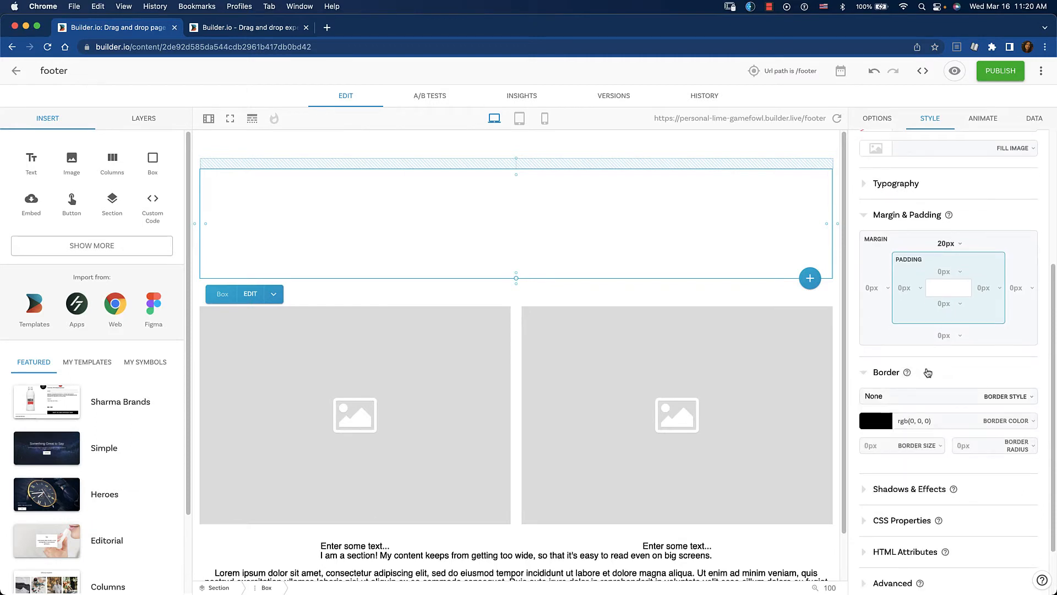
{"action": "left_click", "coordinate": [916, 397]}
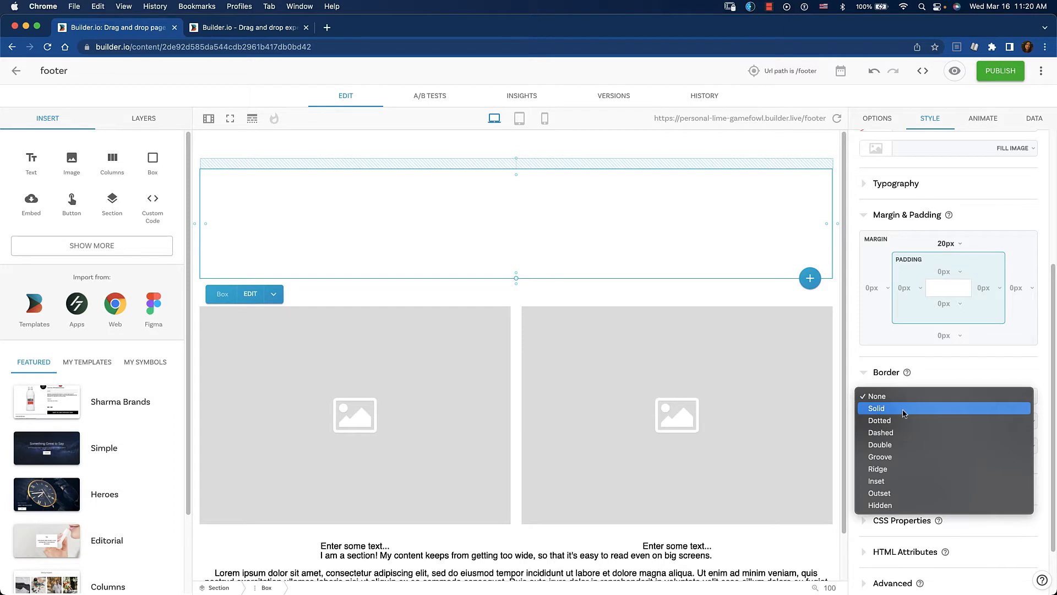
{"action": "left_click", "coordinate": [903, 408]}
{"action": "left_click", "coordinate": [872, 446]}
{"action": "type", "text": "1px"}
{"action": "key", "text": "Return"}
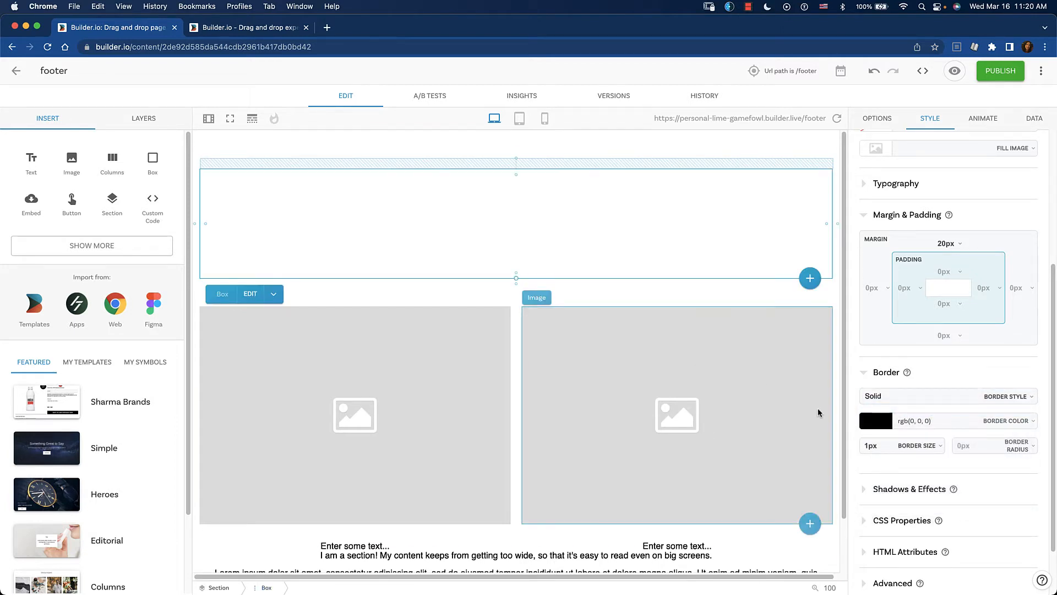
Set the section's background fill color to hex F4F3E9.
{"action": "left_click", "coordinate": [315, 149]}
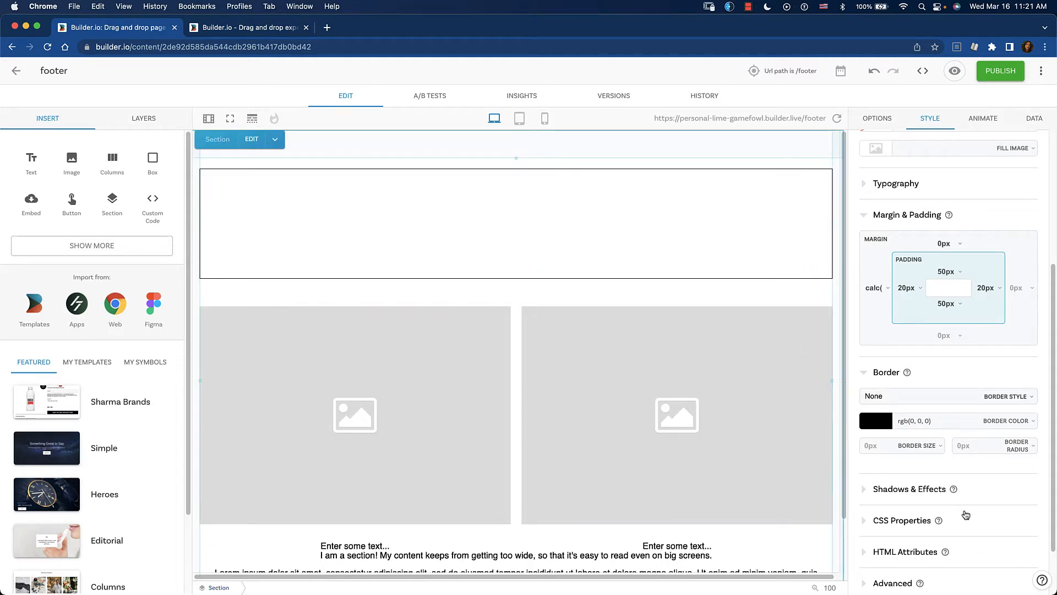
{"action": "scroll", "coordinate": [966, 514], "scroll_direction": "up", "scroll_amount": 5}
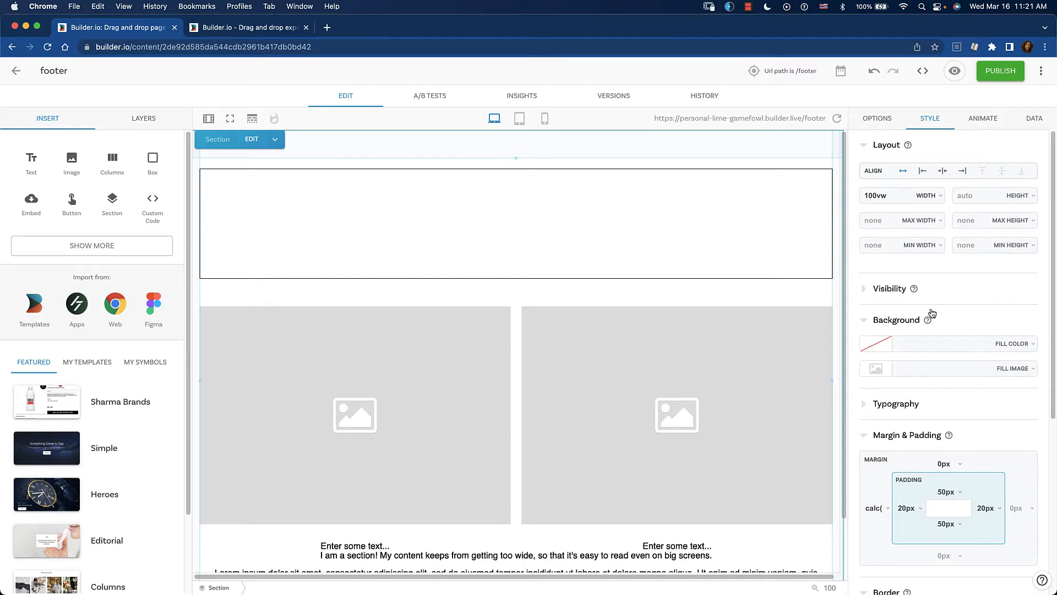
{"action": "left_click", "coordinate": [875, 352]}
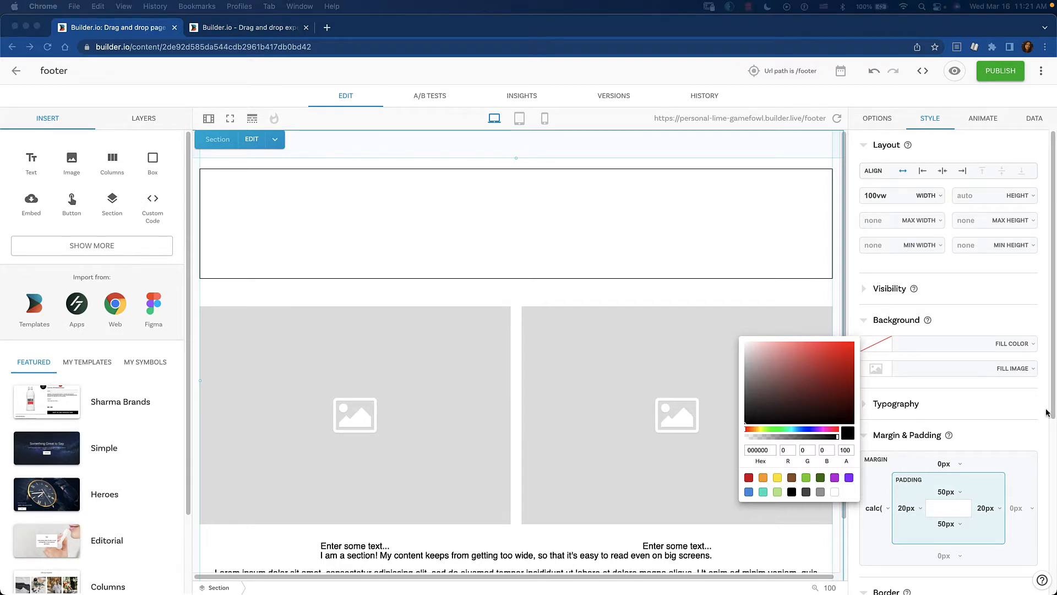
{"action": "left_click", "coordinate": [758, 450]}
{"action": "type", "text": "F4F3E9"}
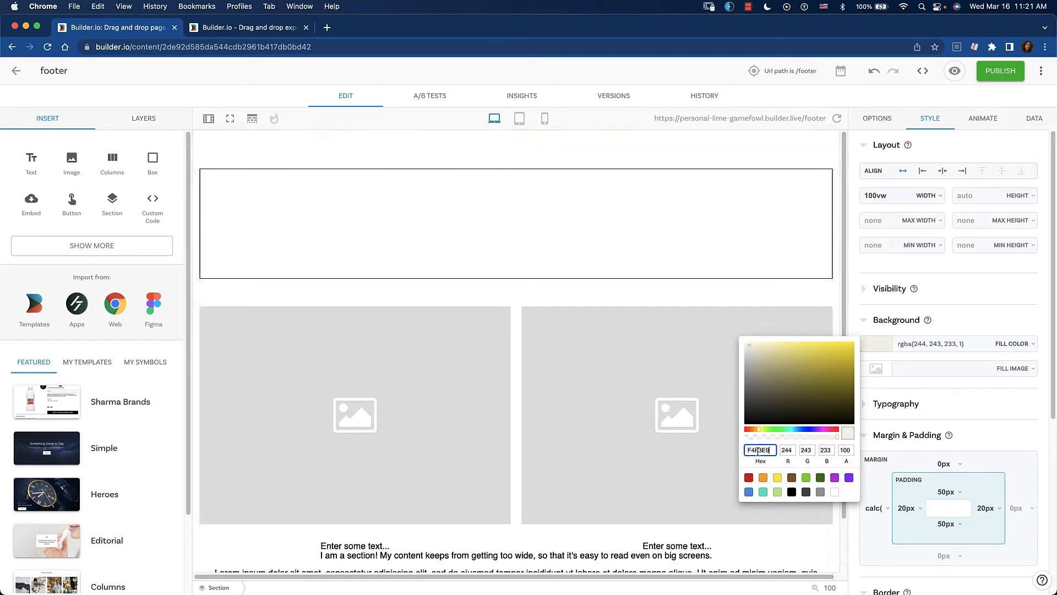
{"action": "left_click", "coordinate": [760, 287]}
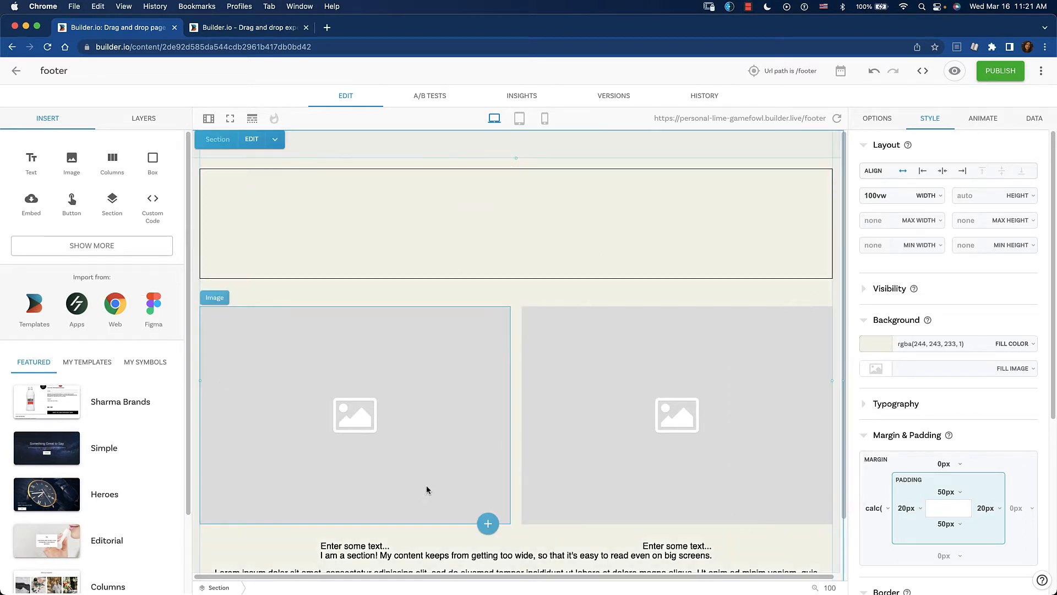
Change the box's border color to a translucent gray, hex 7A7777 at 42% opacity.
{"action": "scroll", "coordinate": [716, 554], "scroll_direction": "down", "scroll_amount": 2}
{"action": "scroll", "coordinate": [717, 556], "scroll_direction": "right", "scroll_amount": 1}
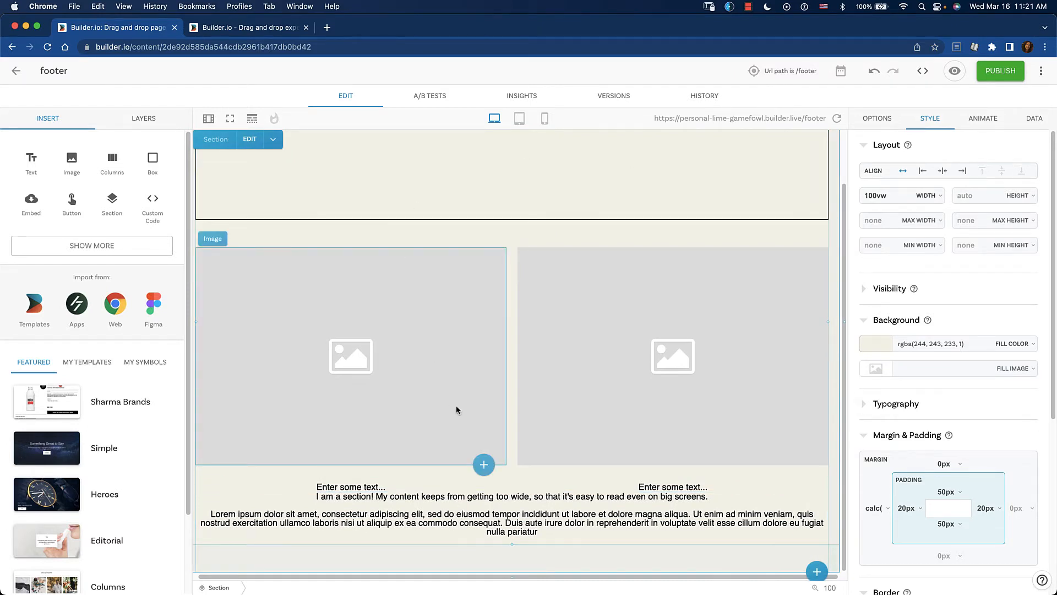
{"action": "scroll", "coordinate": [456, 409], "scroll_direction": "up", "scroll_amount": 2}
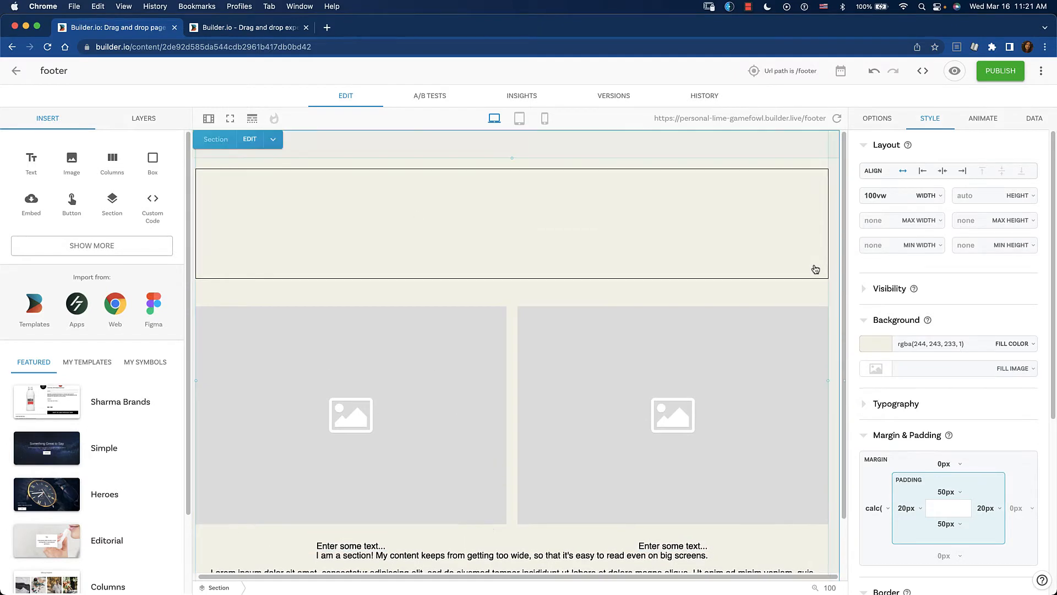
{"action": "left_click", "coordinate": [706, 247]}
{"action": "scroll", "coordinate": [973, 432], "scroll_direction": "down", "scroll_amount": 6}
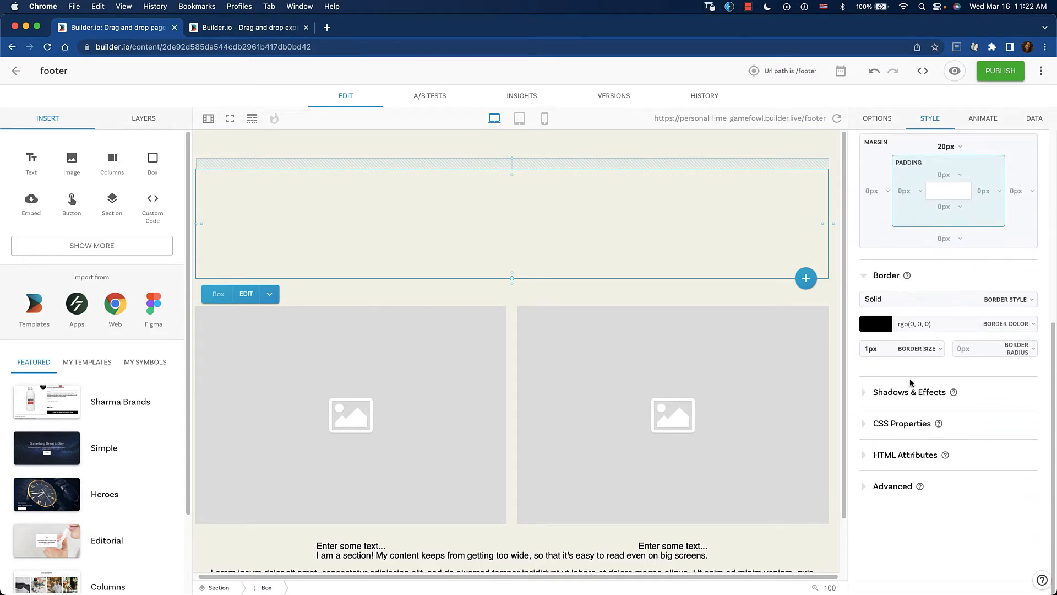
{"action": "left_click", "coordinate": [879, 329]}
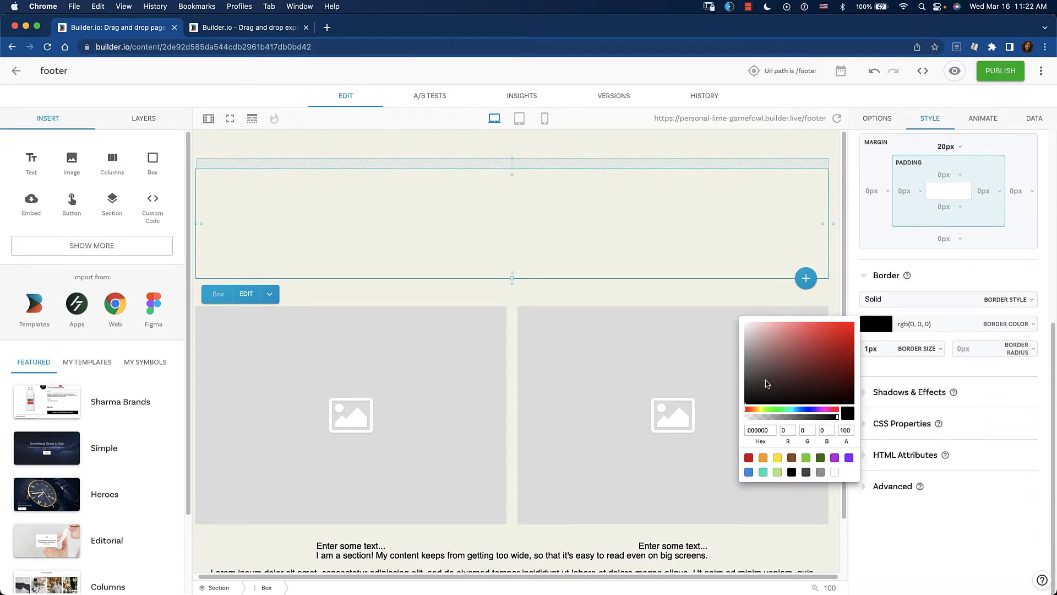
{"action": "left_click_drag", "start_coordinate": [837, 421], "coordinate": [777, 419]}
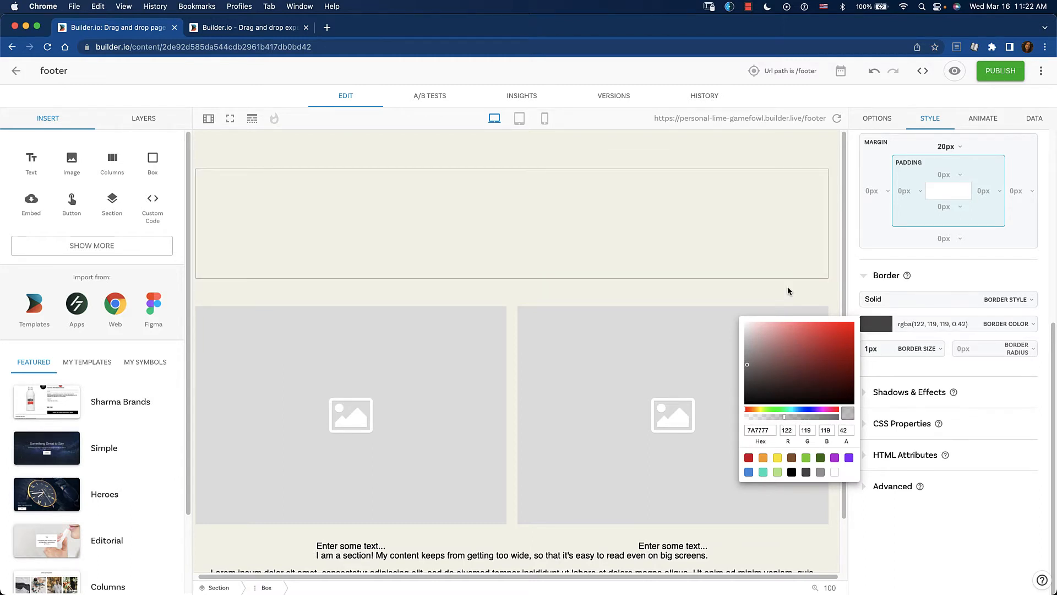
{"action": "left_click", "coordinate": [788, 288]}
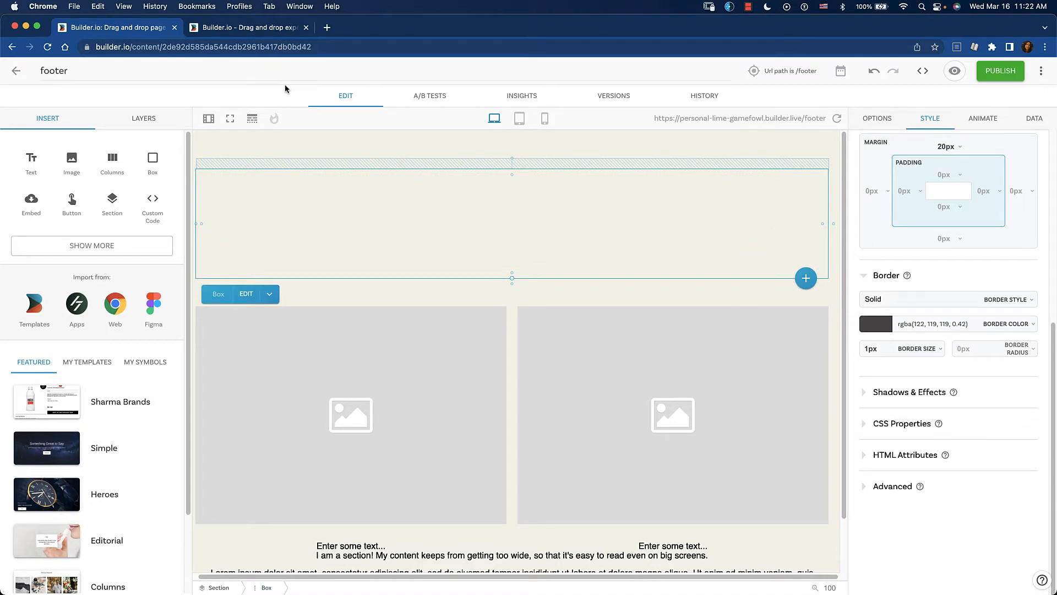
Compare with the live footer's divider and clear the box's fixed height to collapse it into a thin line.
{"action": "left_click", "coordinate": [267, 27]}
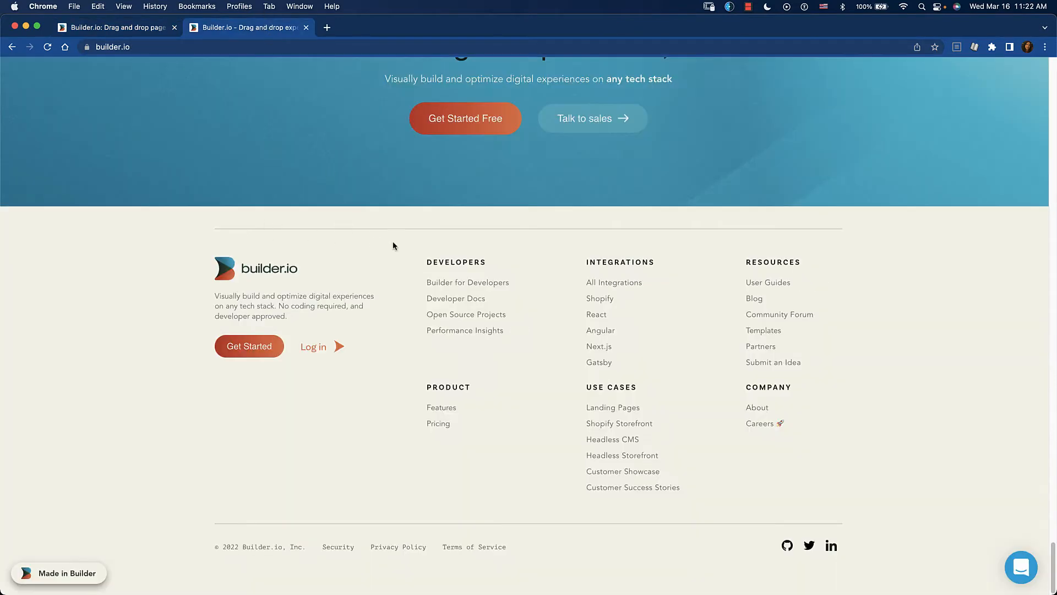
{"action": "left_click", "coordinate": [134, 27]}
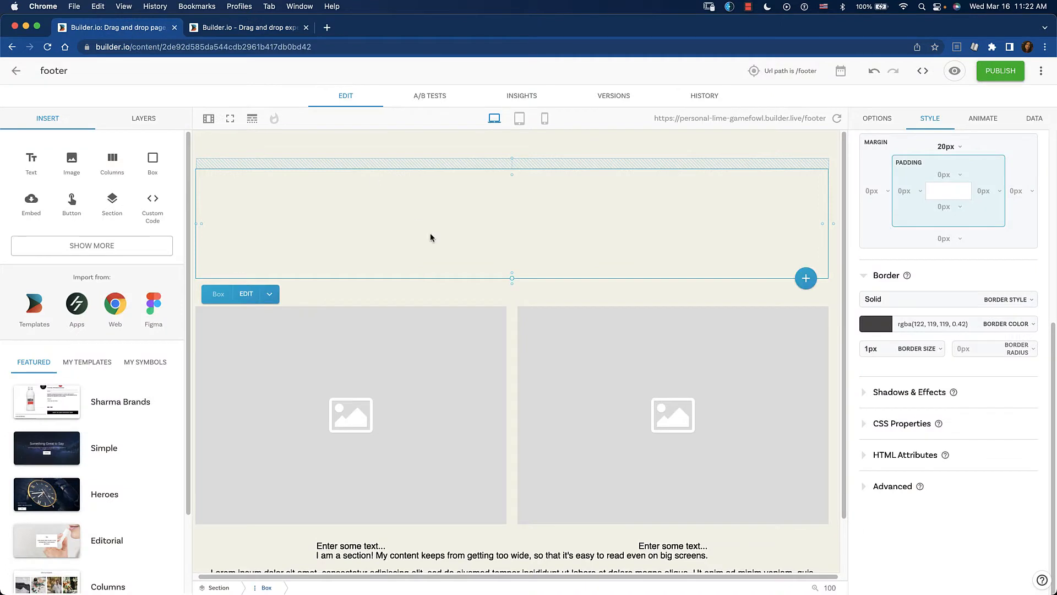
{"action": "scroll", "coordinate": [957, 272], "scroll_direction": "up", "scroll_amount": 1}
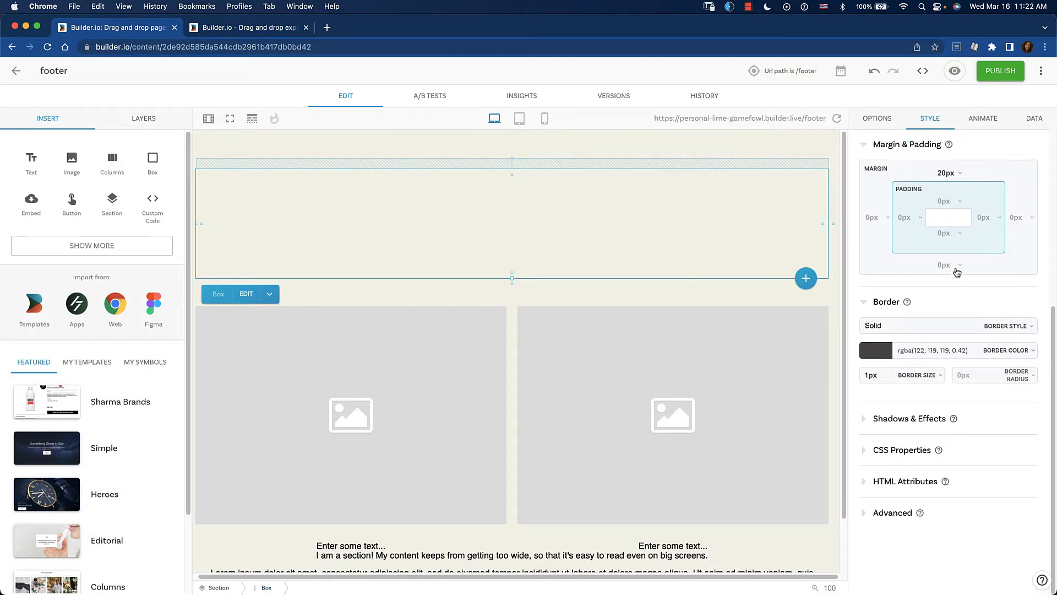
{"action": "scroll", "coordinate": [957, 272], "scroll_direction": "up", "scroll_amount": 5}
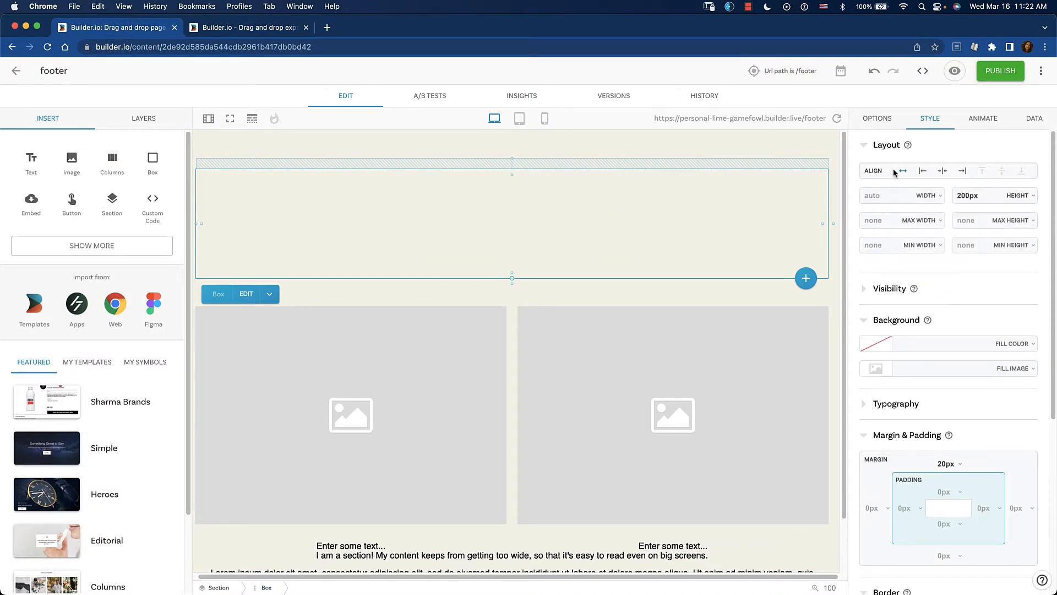
{"action": "double_click", "coordinate": [965, 196]}
{"action": "key", "text": "BackSpace"}
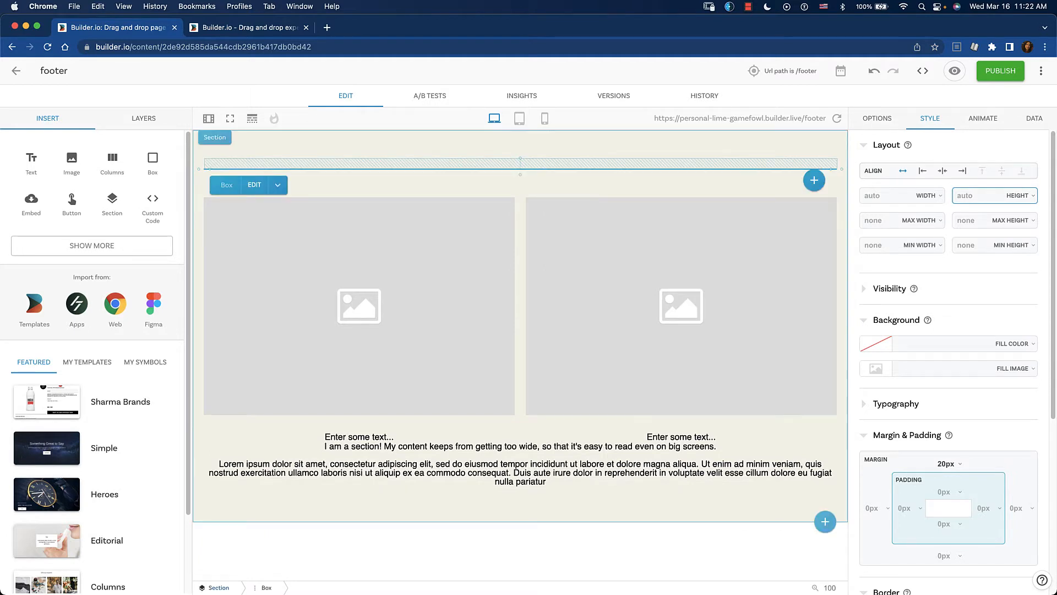
{"action": "left_click", "coordinate": [843, 231]}
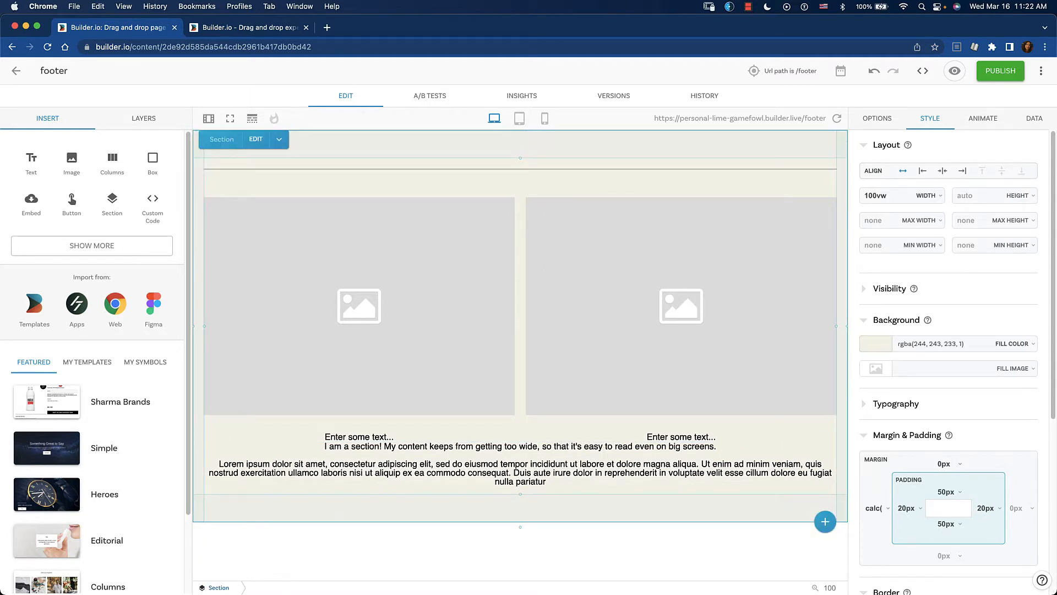
Duplicate the divider line box and move the copy below the section's text.
{"action": "left_click", "coordinate": [521, 169]}
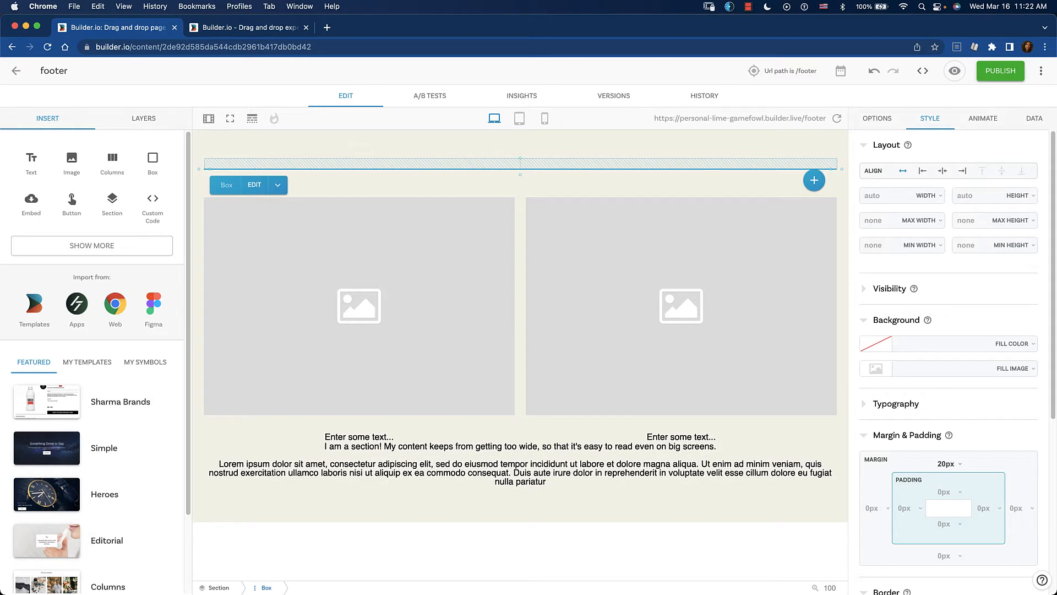
{"action": "key", "text": "super+d"}
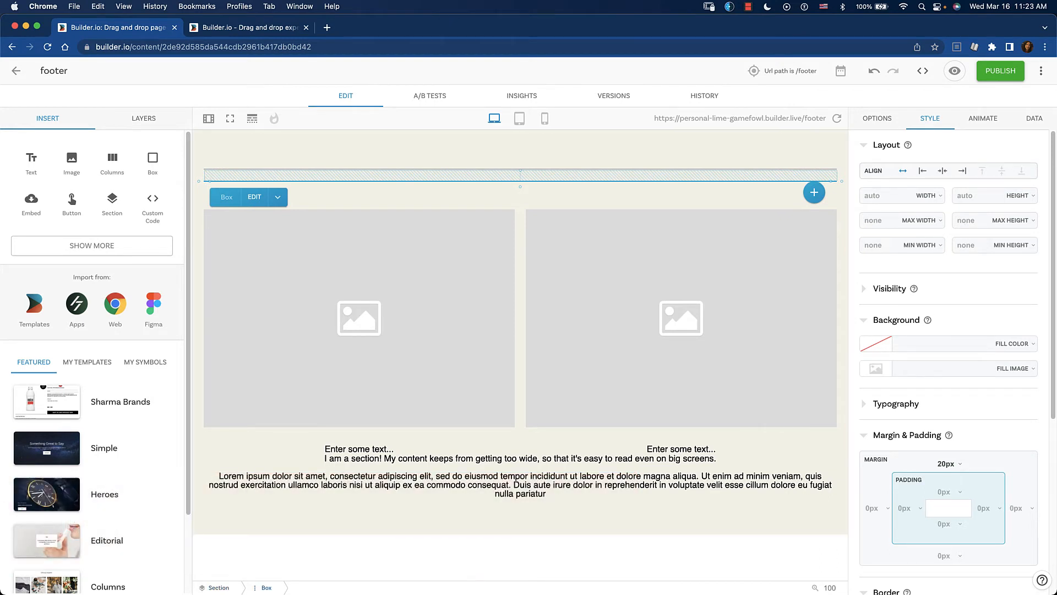
{"action": "left_click_drag", "start_coordinate": [477, 450], "coordinate": [479, 510]}
{"action": "left_click", "coordinate": [484, 521]}
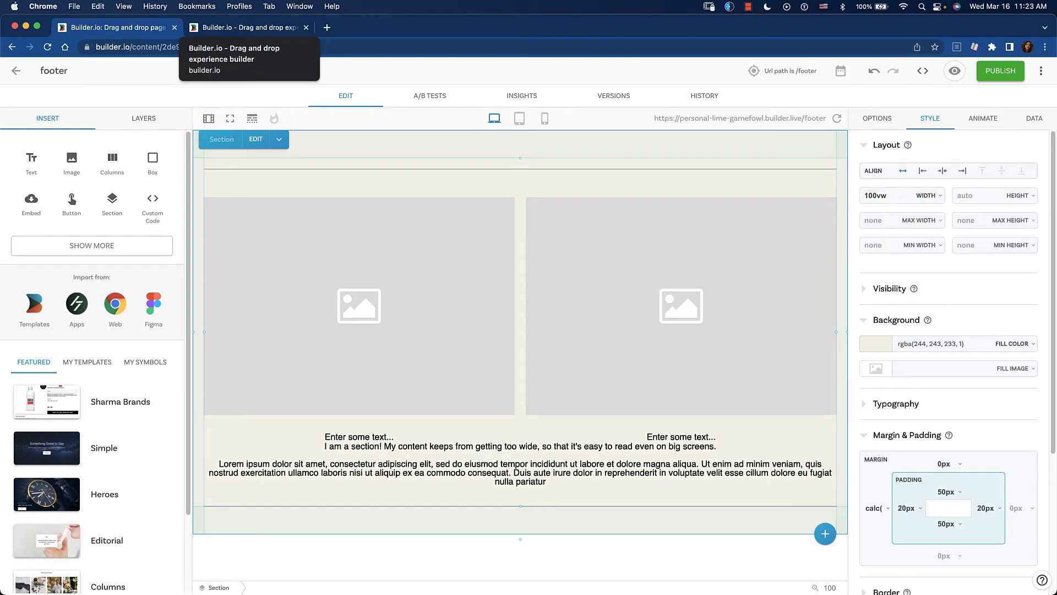
Compare with the live footer and set the first column's image to logo.png from the recent photos.
{"action": "left_click", "coordinate": [248, 27]}
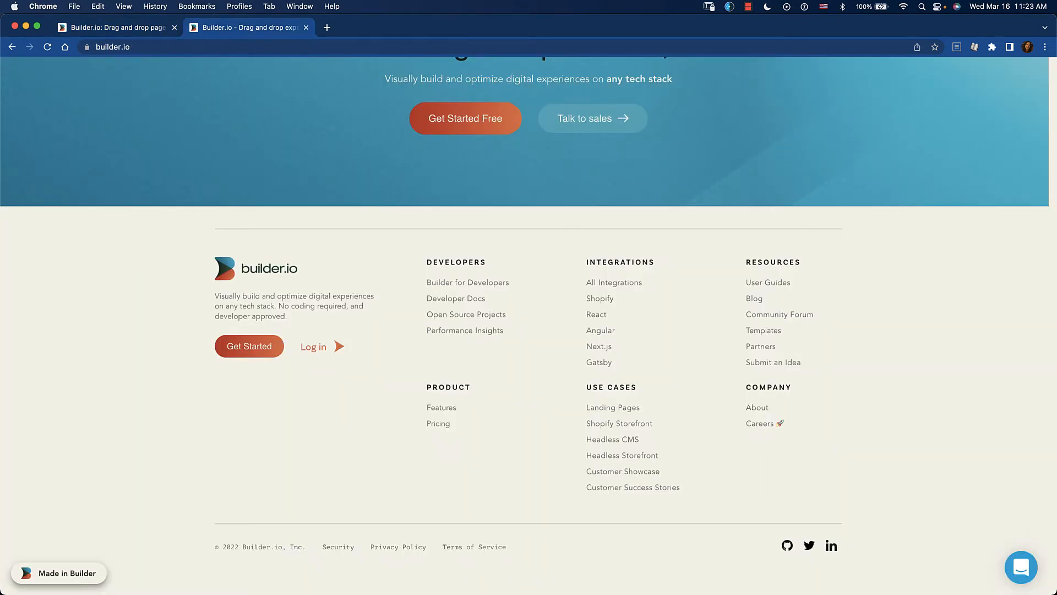
{"action": "left_click", "coordinate": [118, 27]}
{"action": "left_click", "coordinate": [359, 306]}
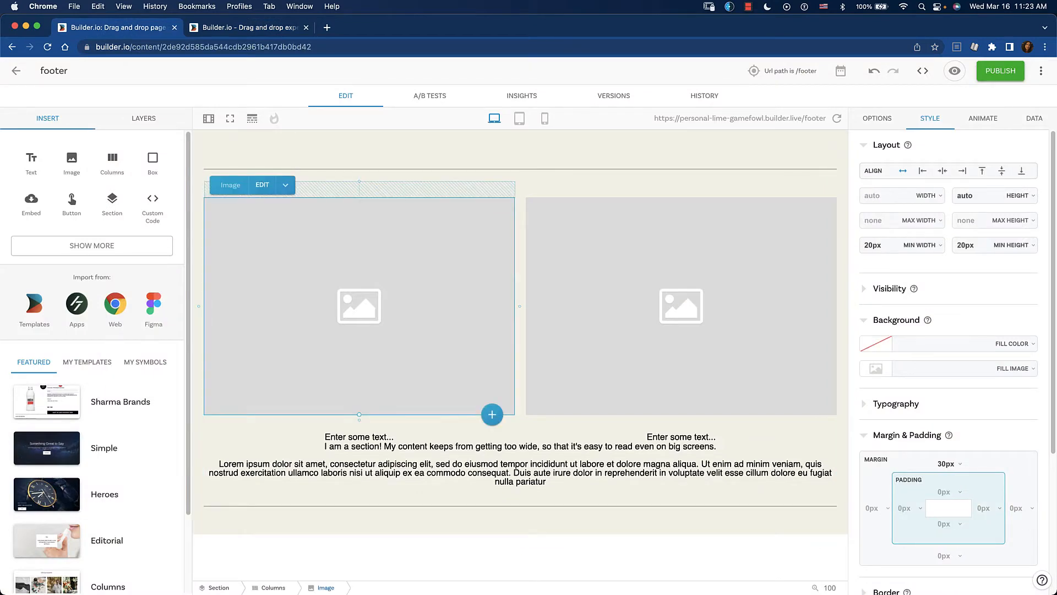
{"action": "left_click", "coordinate": [262, 185]}
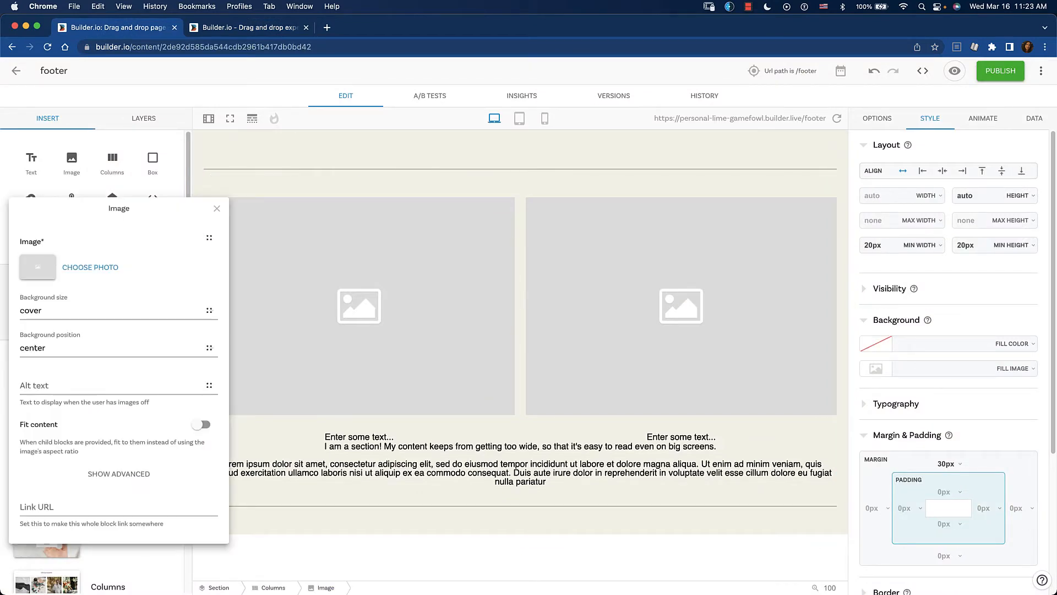
{"action": "left_click", "coordinate": [90, 267]}
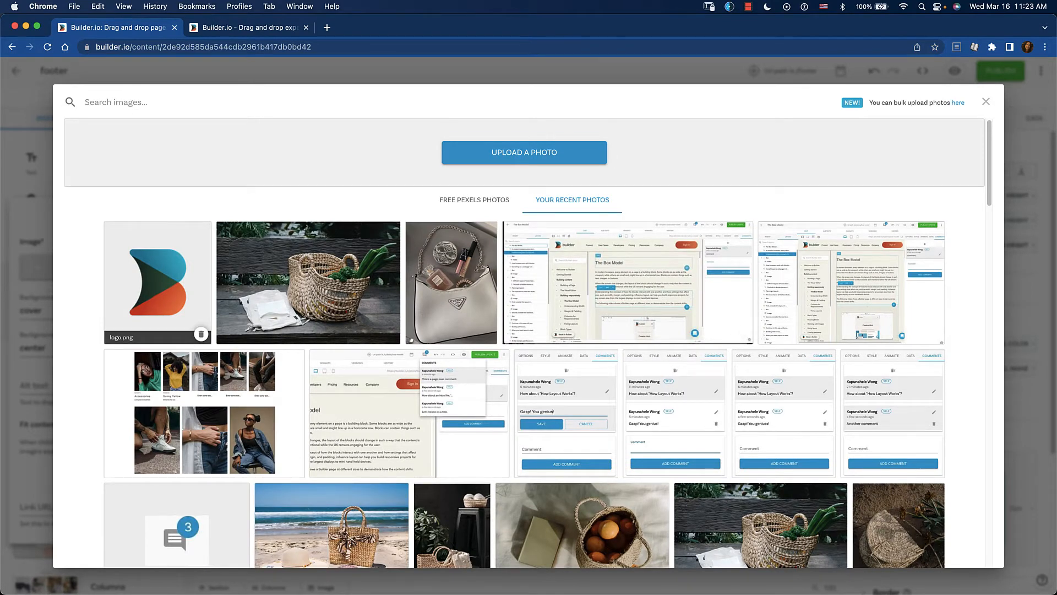
{"action": "left_click", "coordinate": [158, 275]}
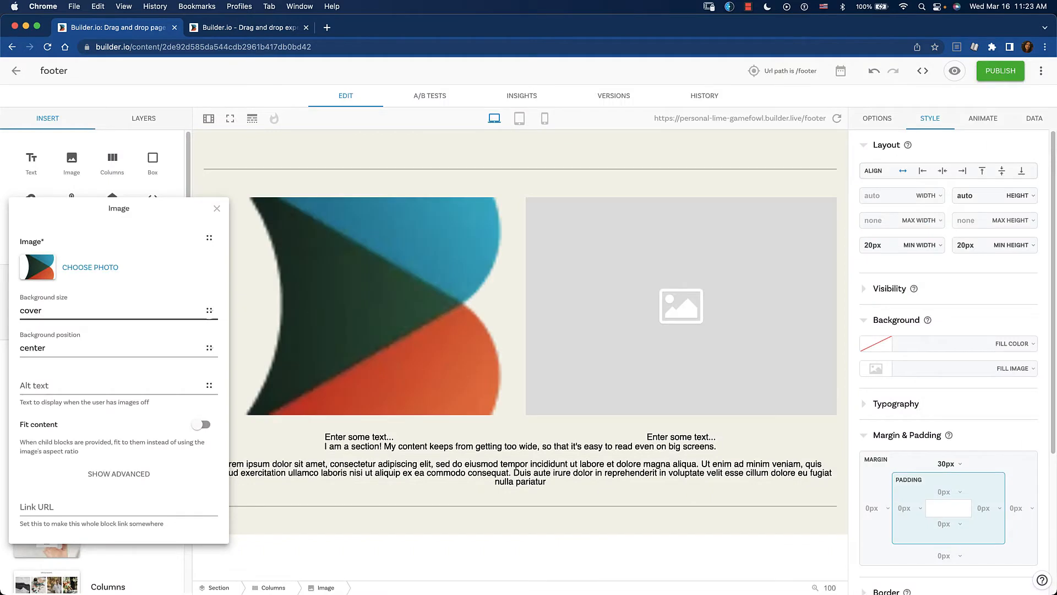
Set the logo image's background size to contain and close its image settings.
{"action": "left_click", "coordinate": [210, 313]}
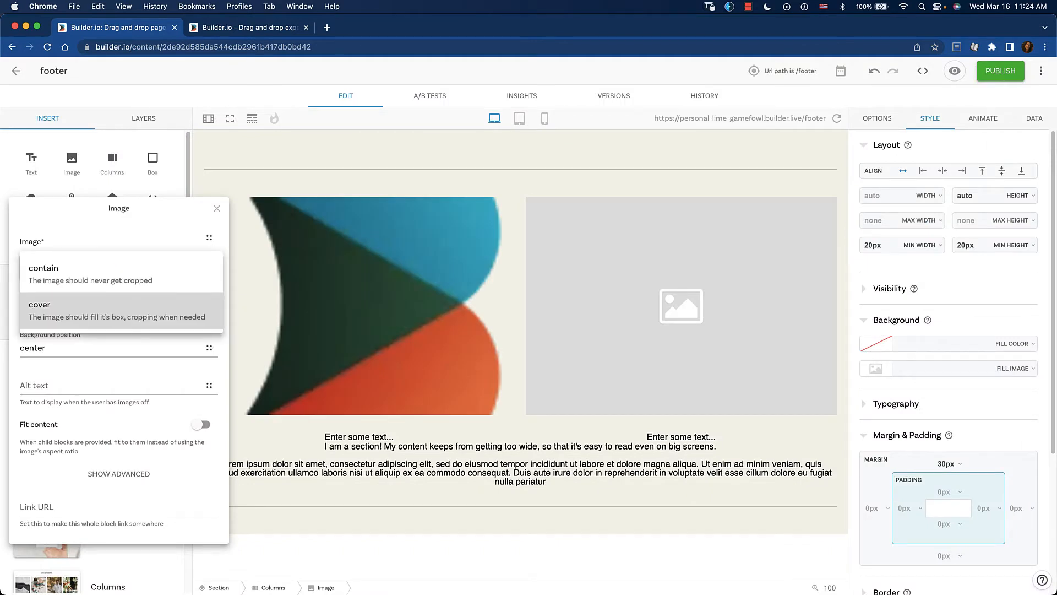
{"action": "left_click", "coordinate": [83, 273]}
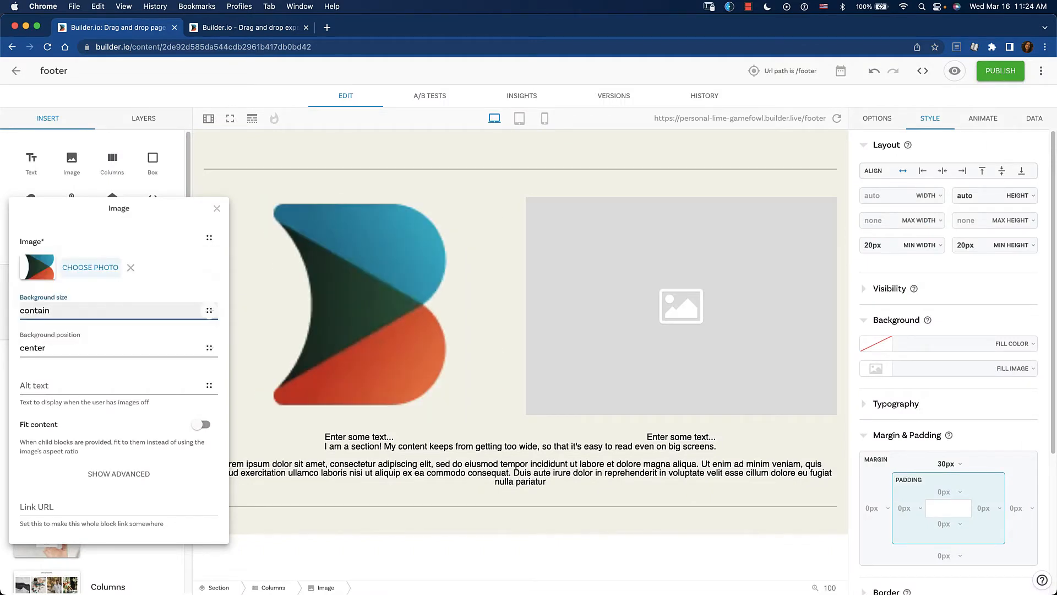
{"action": "left_click", "coordinate": [217, 208]}
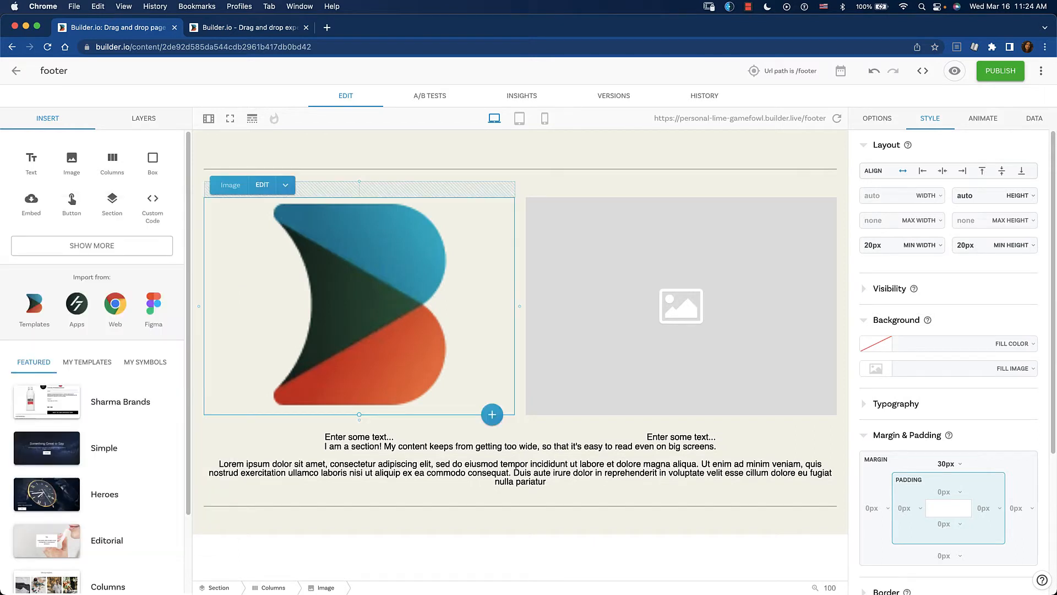
Set the logo image's maximum height to 80px and both its minimum width and minimum height to 60px.
{"action": "left_click", "coordinate": [968, 220]}
{"action": "type", "text": "px"}
{"action": "type", "text": "80"}
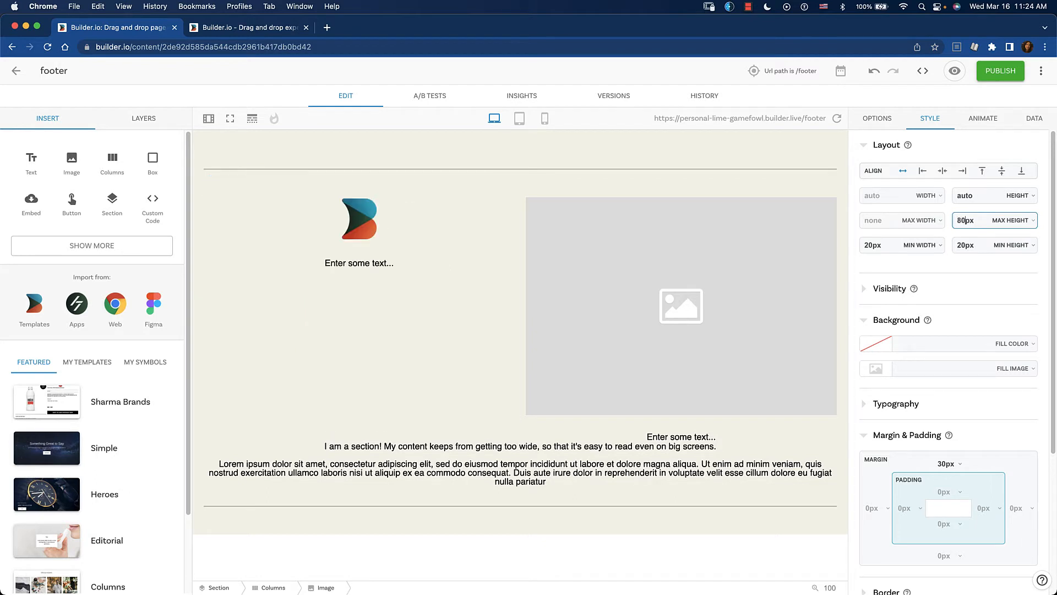
{"action": "left_click", "coordinate": [869, 245]}
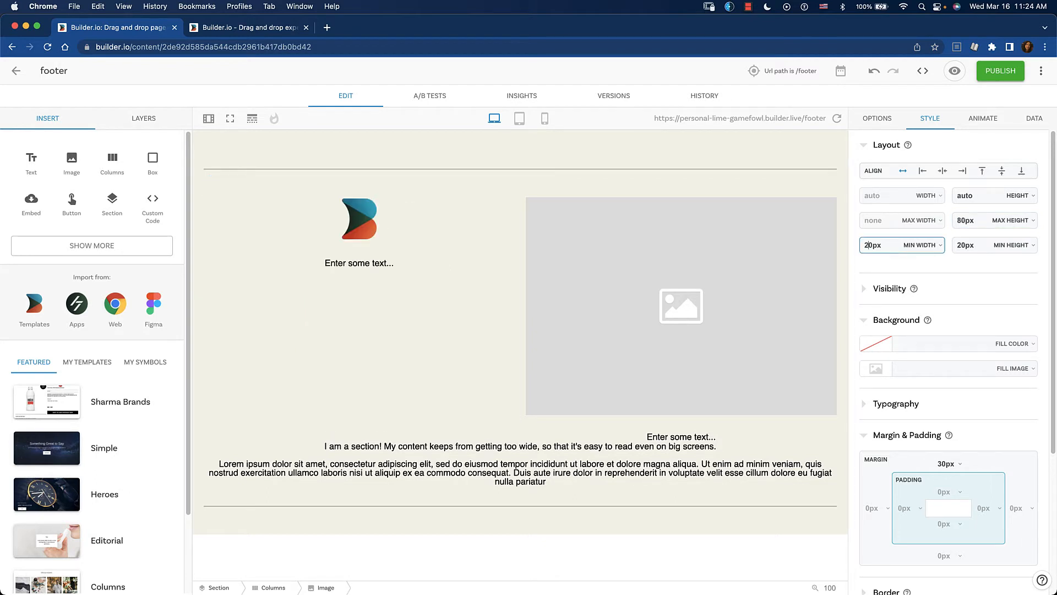
{"action": "key", "text": "BackSpace"}
{"action": "type", "text": "6"}
{"action": "left_click", "coordinate": [966, 245]}
{"action": "key", "text": "BackSpace"}
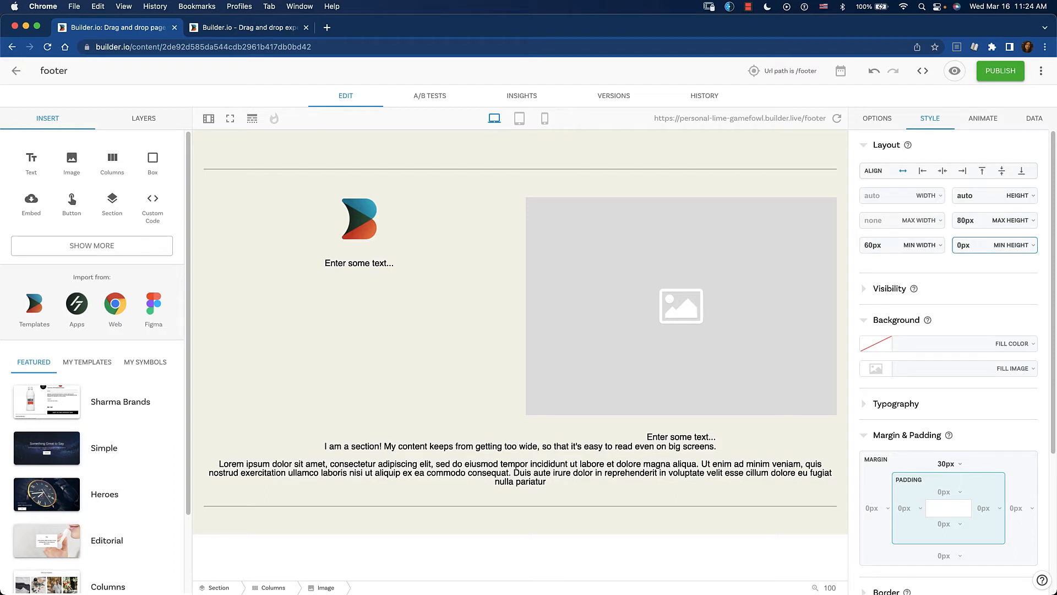
{"action": "type", "text": "6"}
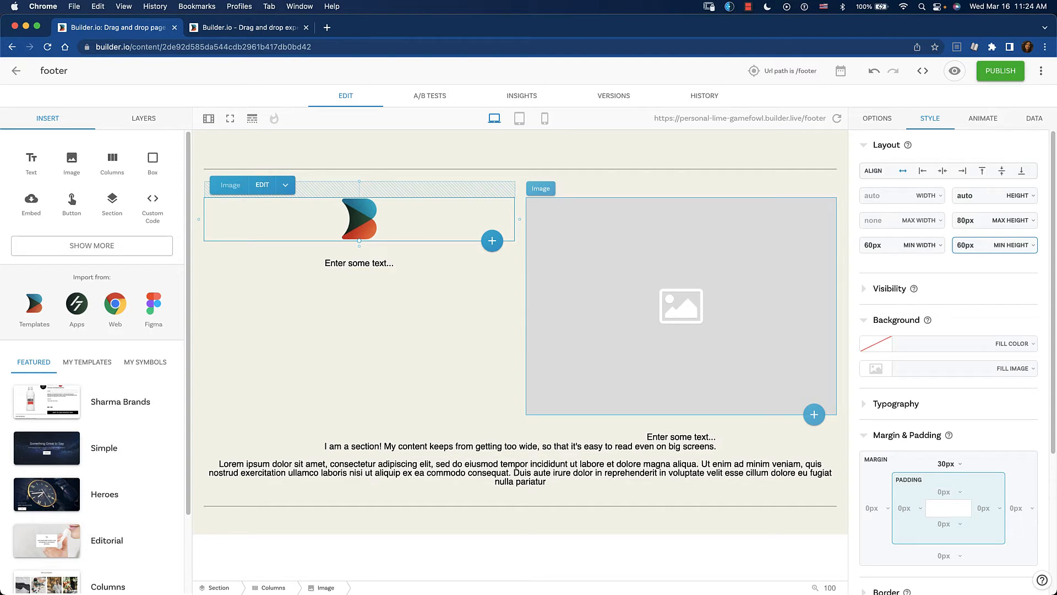
Delete the second column's placeholder image and the section's "I am a section!" text block.
{"action": "left_click", "coordinate": [681, 306]}
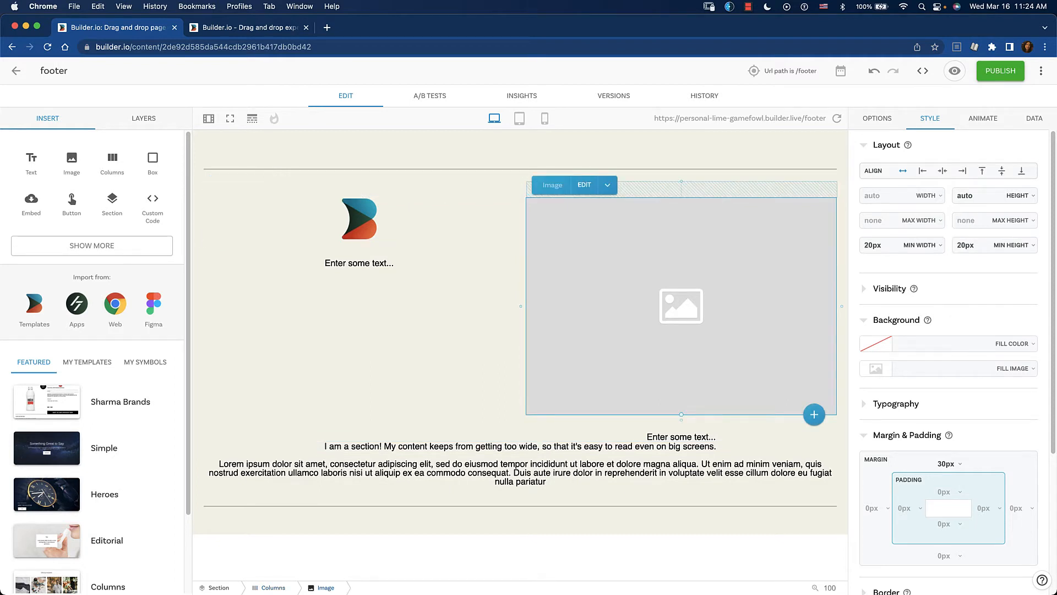
{"action": "key", "text": "Delete"}
{"action": "left_click", "coordinate": [681, 302]}
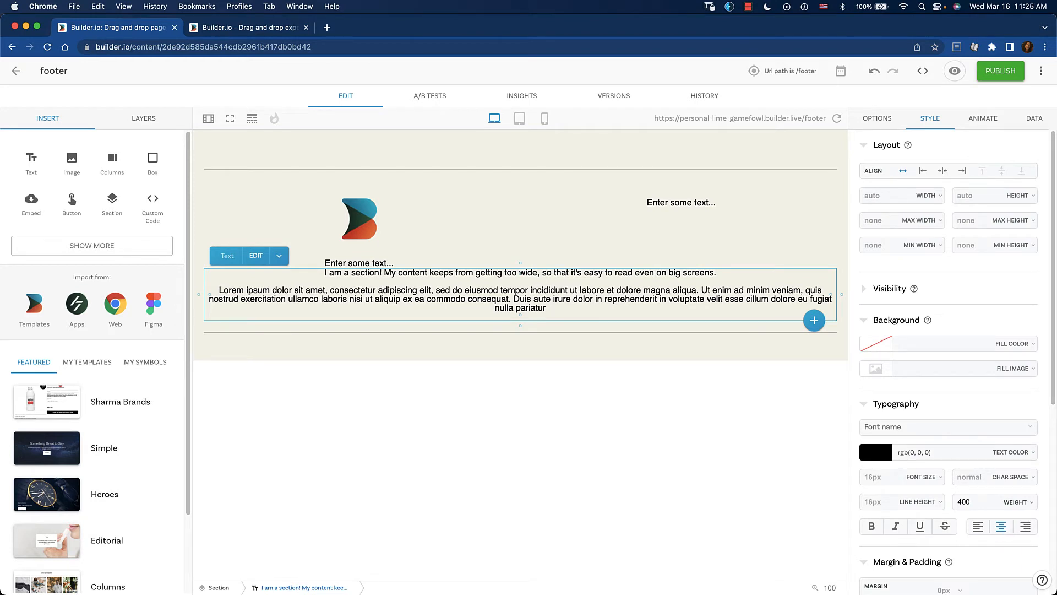
{"action": "key", "text": "Delete"}
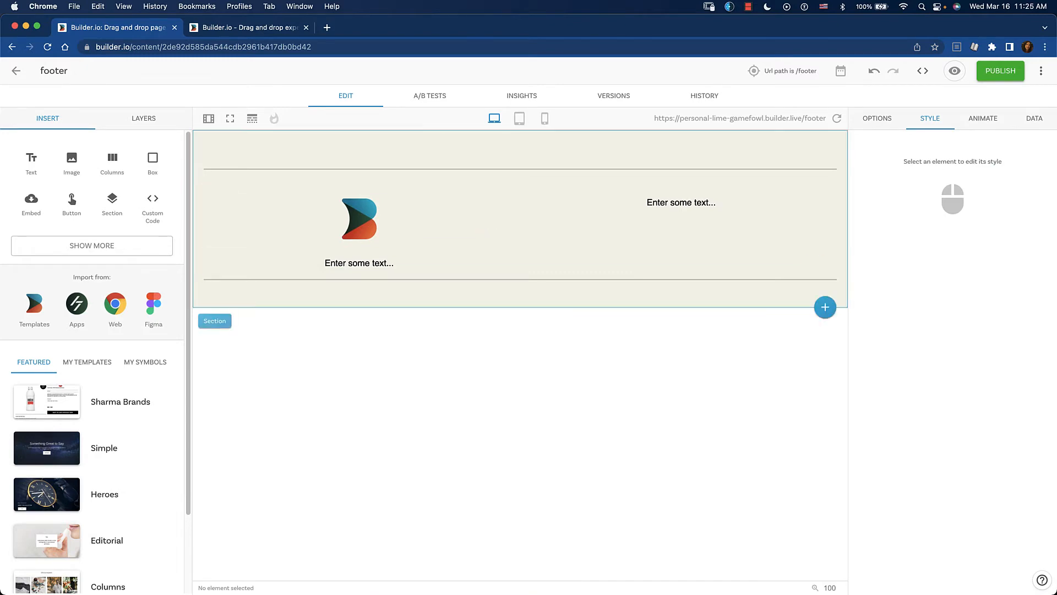
Replace the placeholder below the logo with the live footer's "Visually build and optimize digital experiences on any tech stack. No coding required, and developer approved.".
{"action": "left_click", "coordinate": [249, 28]}
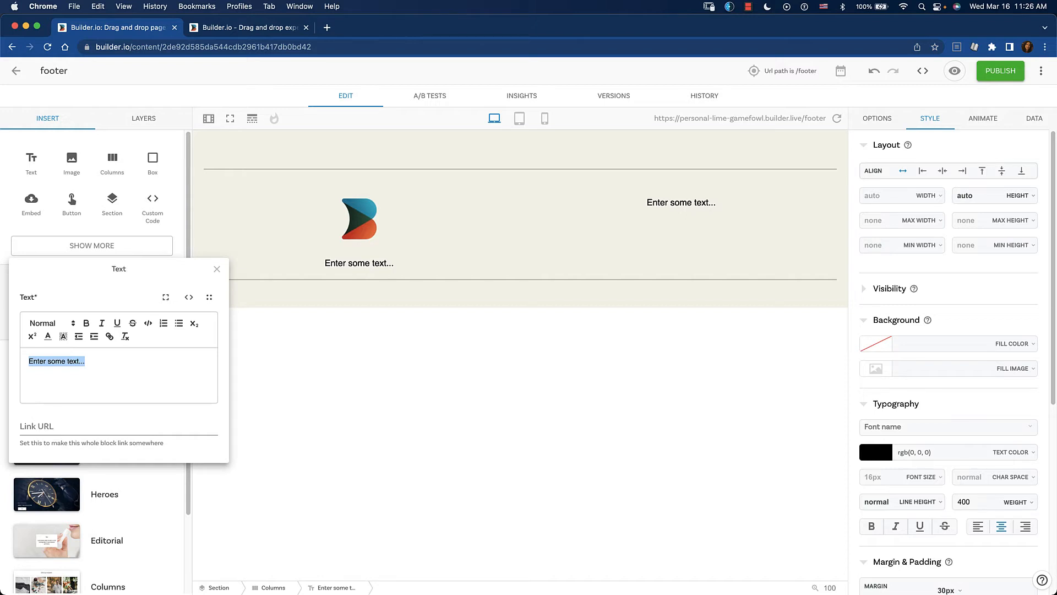
{"action": "key", "text": "BackSpace"}
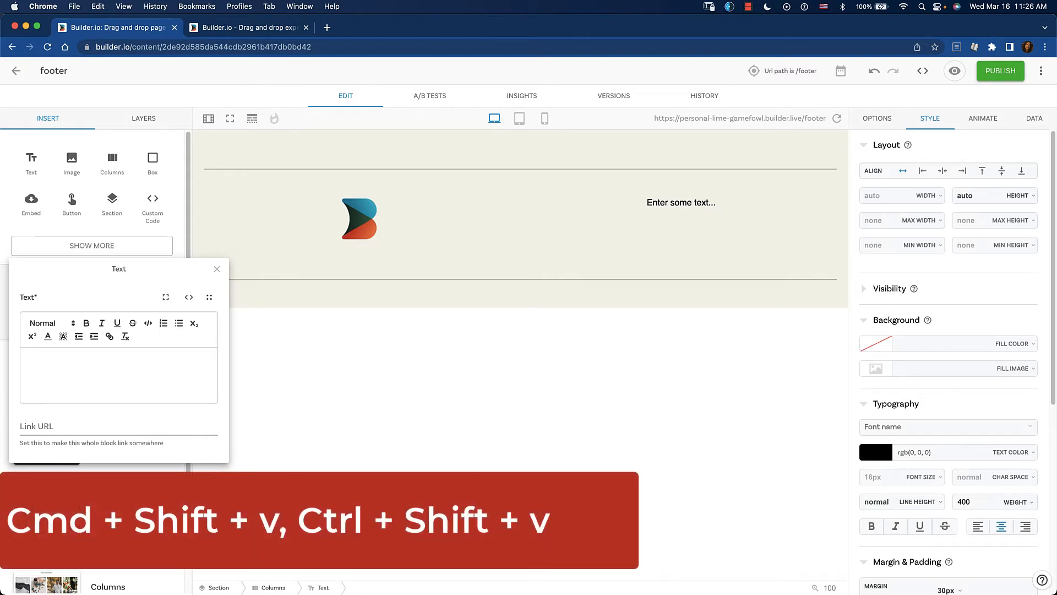
{"action": "type", "text": "Visually build and optimize digital experiences on any tech stack. No coding required, and developer approved."}
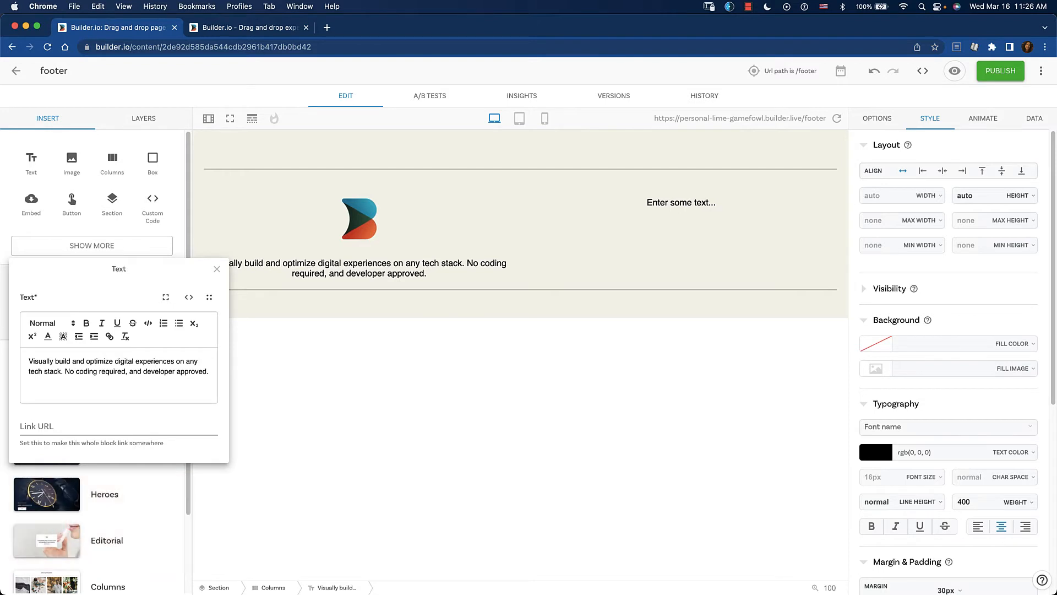
{"action": "left_click", "coordinate": [217, 268]}
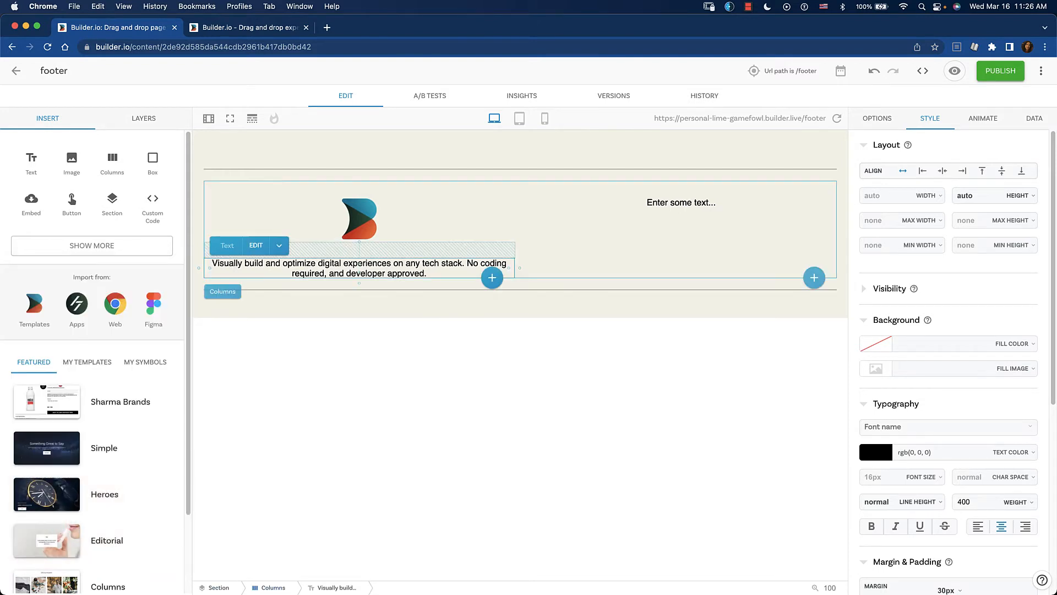
Check the live footer's first link column and replace the second column's placeholder text with a bold "DEVELOPERS" heading.
{"action": "key", "text": "ctrl+Tab"}
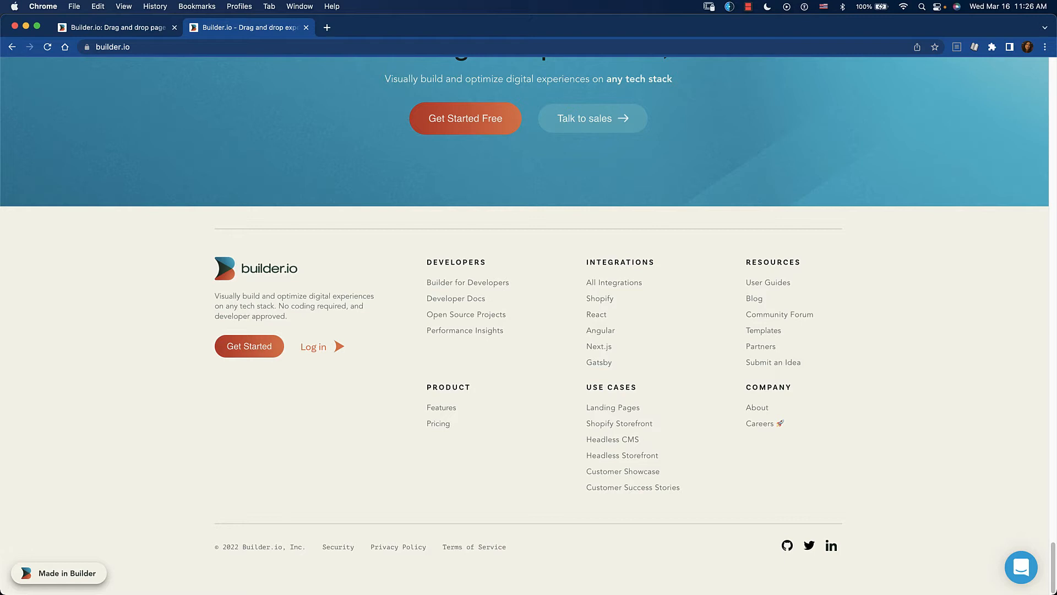
{"action": "key", "text": "ctrl+shift+Tab"}
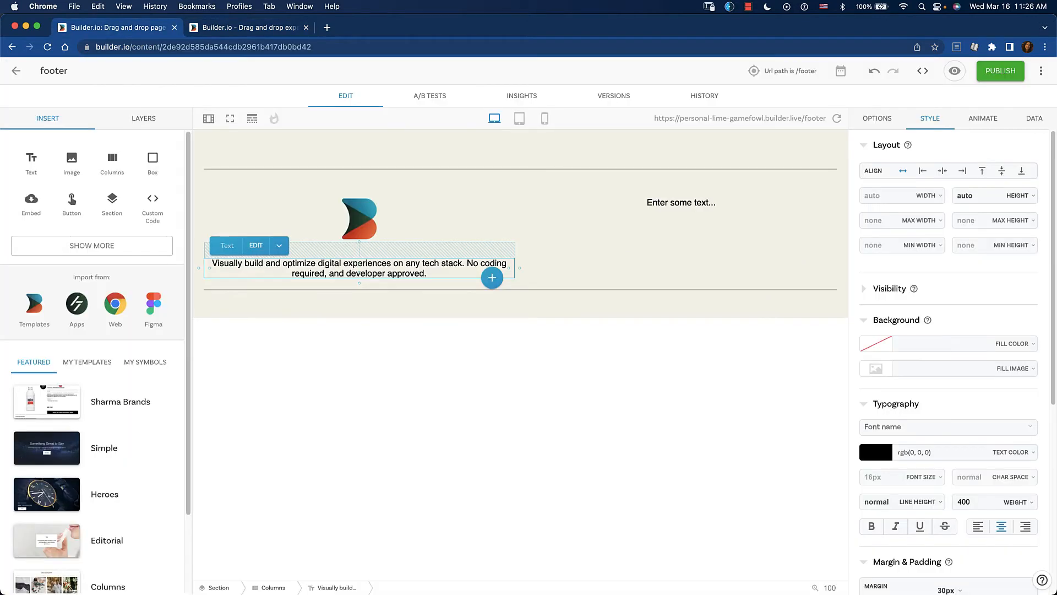
{"action": "left_click", "coordinate": [681, 202]}
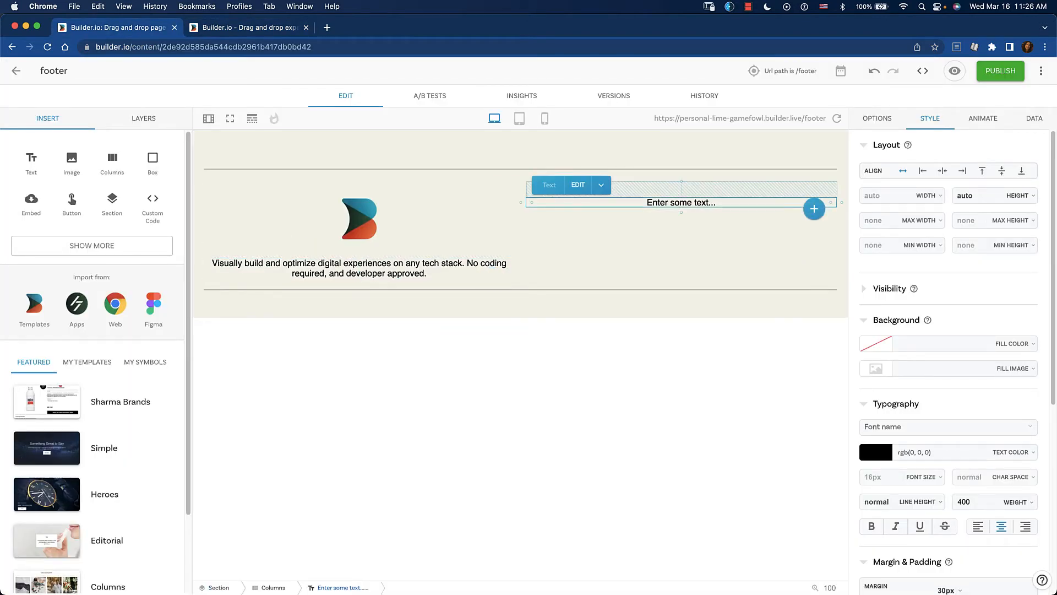
{"action": "key", "text": "ctrl+Tab"}
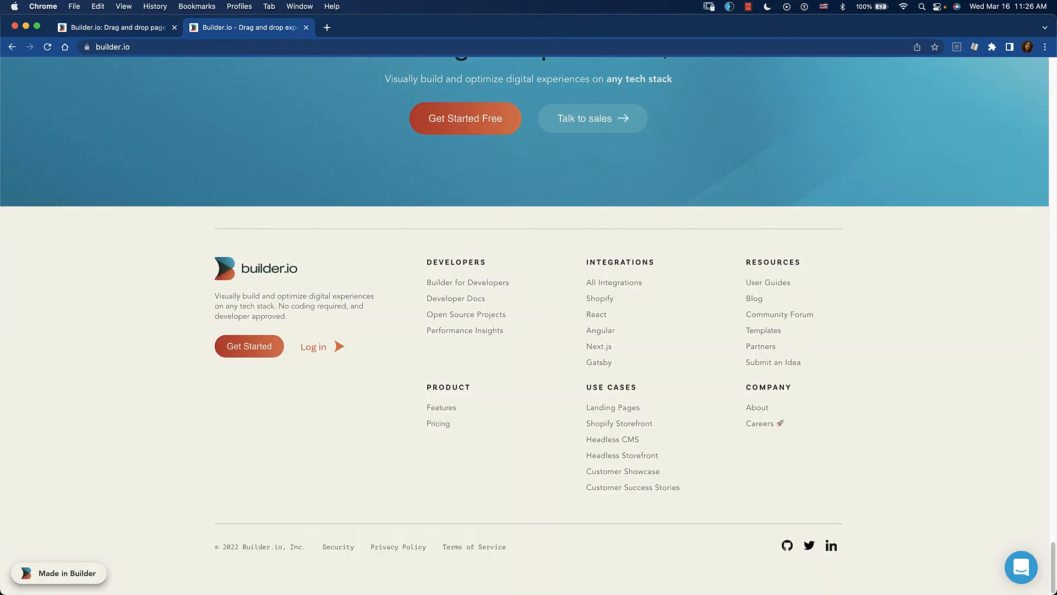
{"action": "key", "text": "ctrl+shift+Tab"}
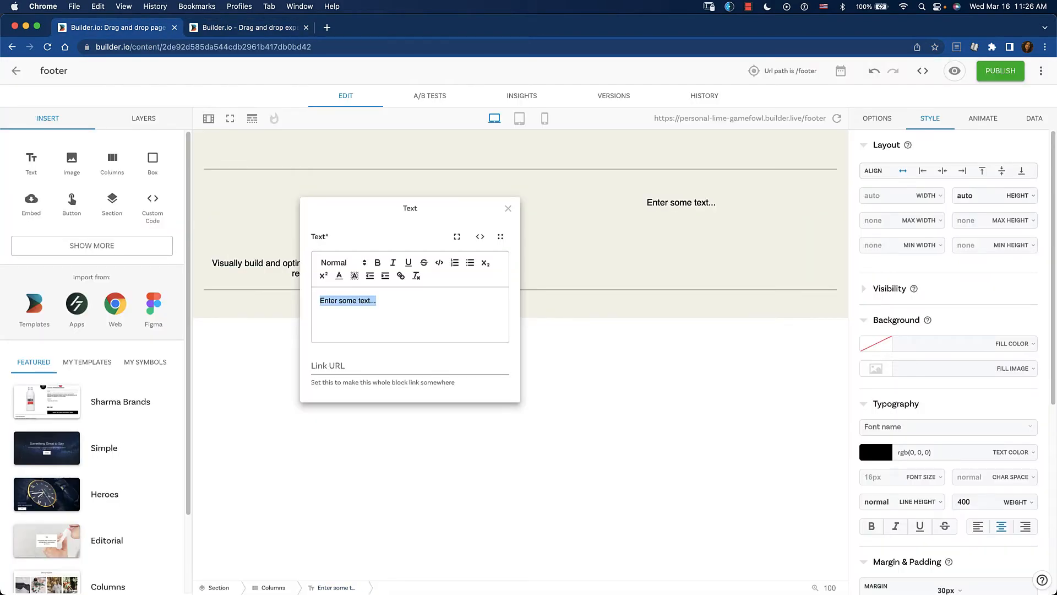
{"action": "type", "text": "DEVE"}
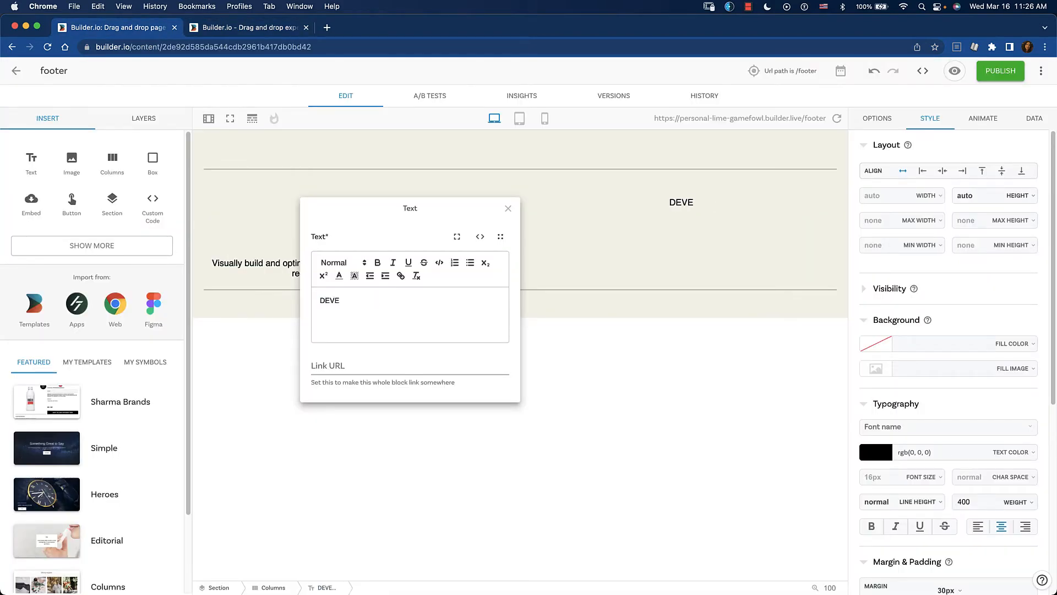
{"action": "type", "text": "LOPERS"}
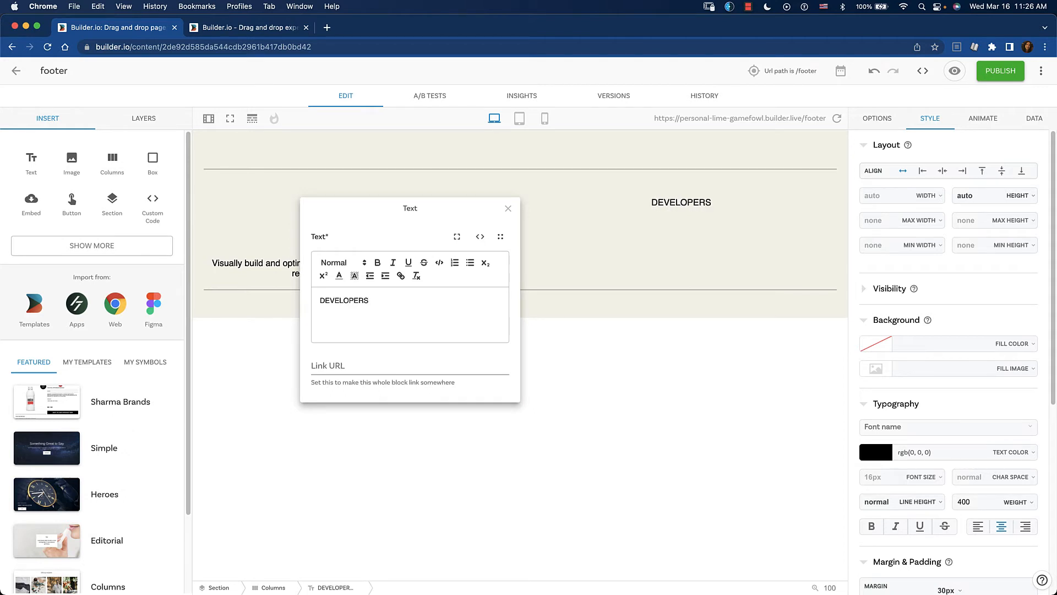
{"action": "key", "text": "super+a"}
{"action": "key", "text": "super+b"}
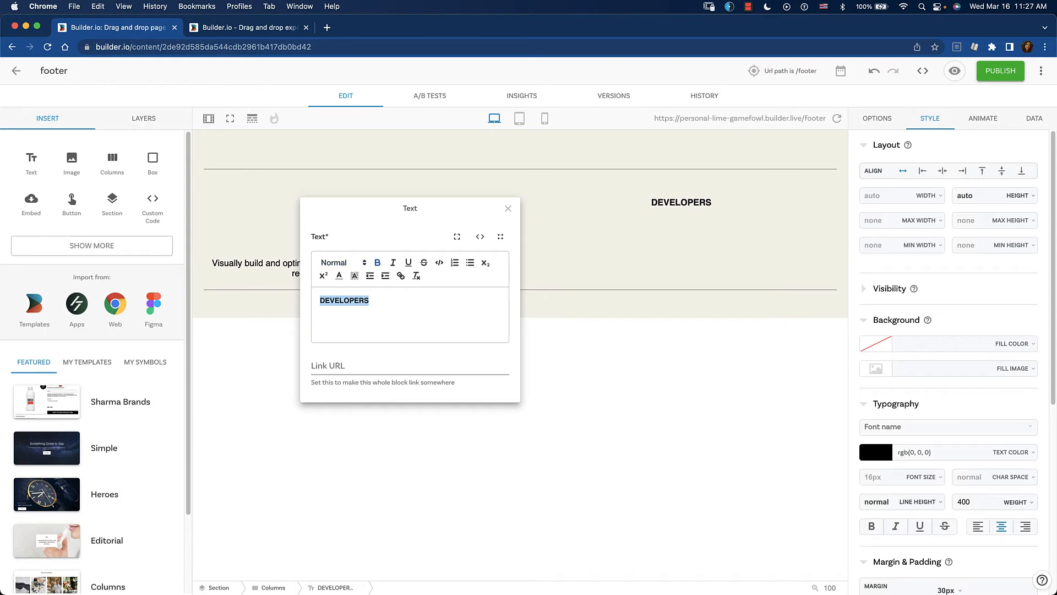
{"action": "key", "text": "Escape"}
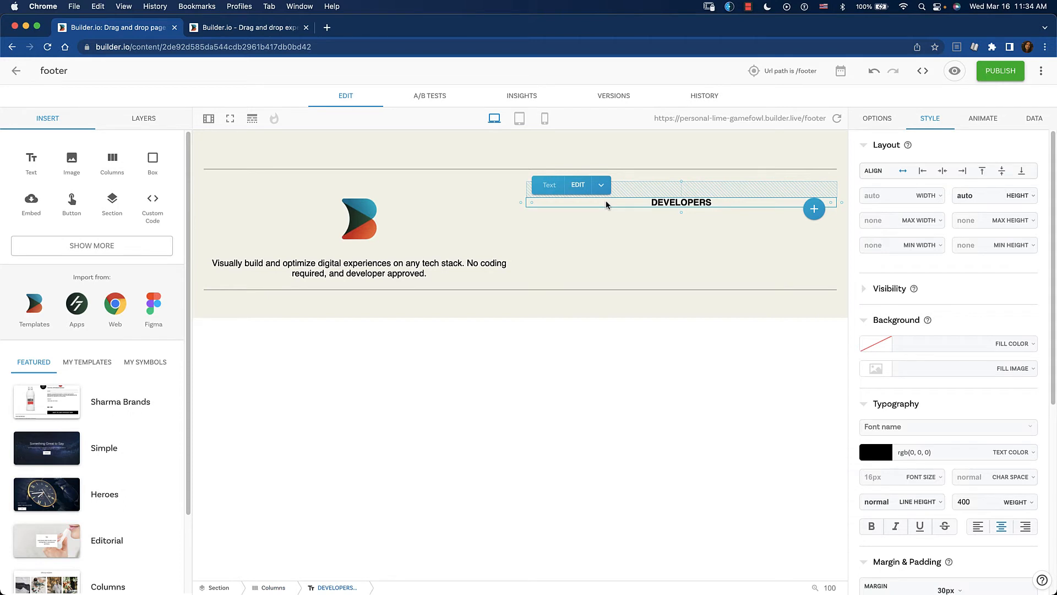
Duplicate the DEVELOPERS heading and change the copy's text to "Developer Docs" without bold.
{"action": "key", "text": "super+d"}
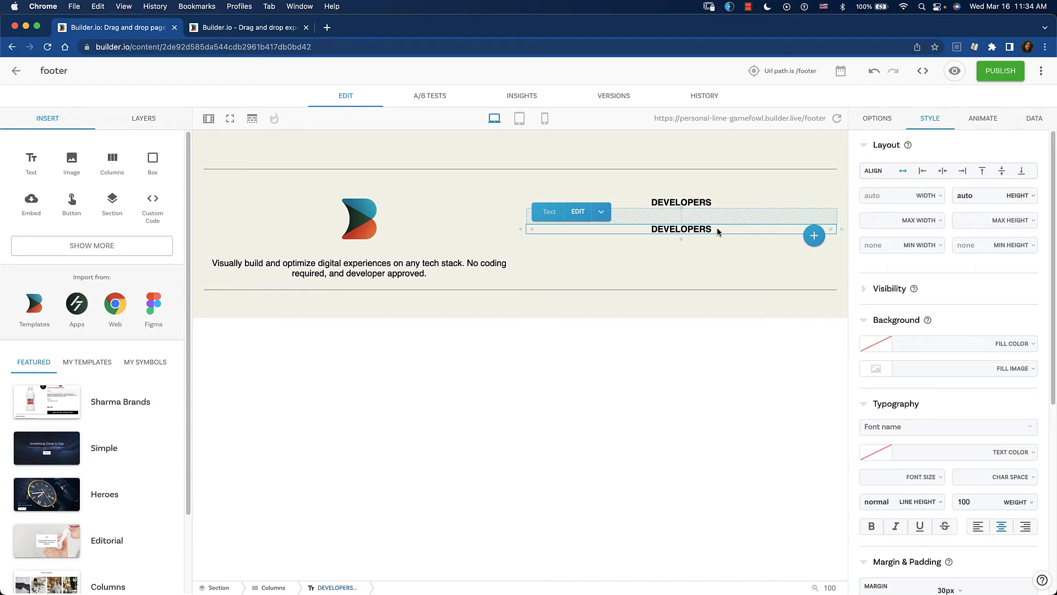
{"action": "double_click", "coordinate": [669, 233]}
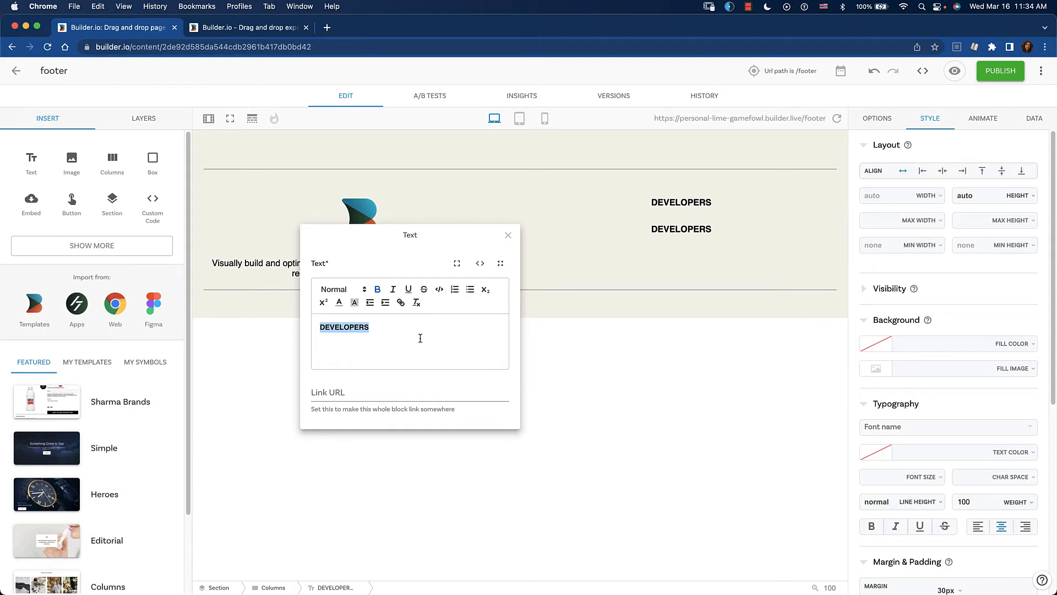
{"action": "type", "text": "Developer "}
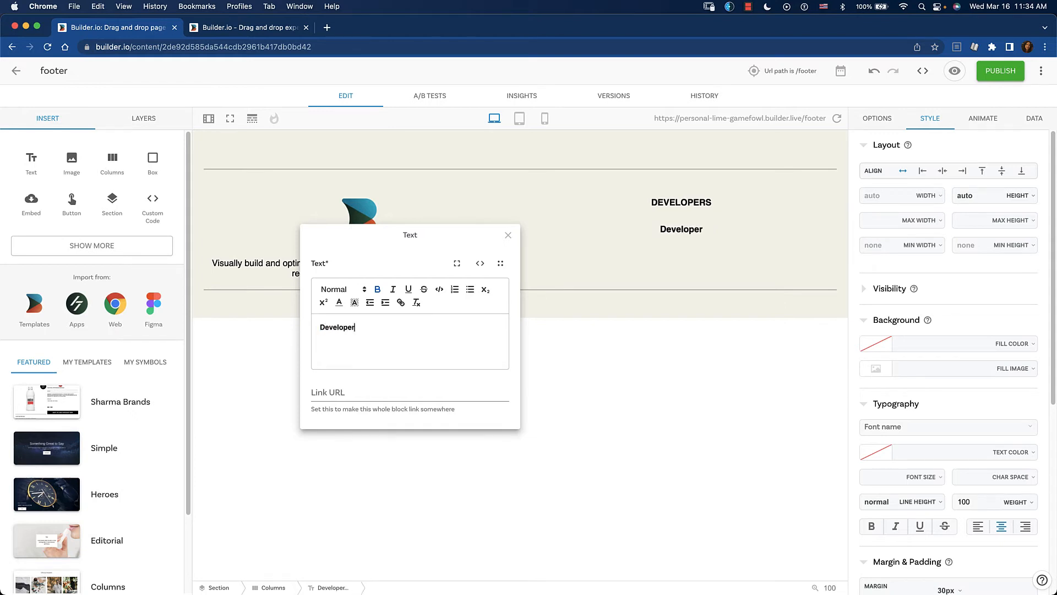
{"action": "type", "text": "Docs"}
{"action": "key", "text": "super+a"}
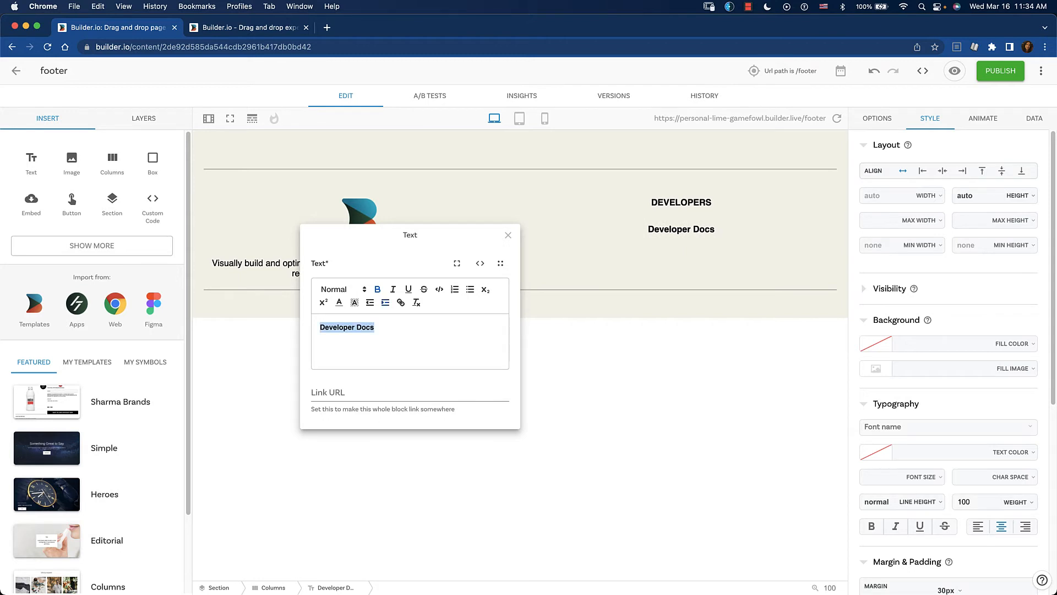
{"action": "key", "text": "super+b"}
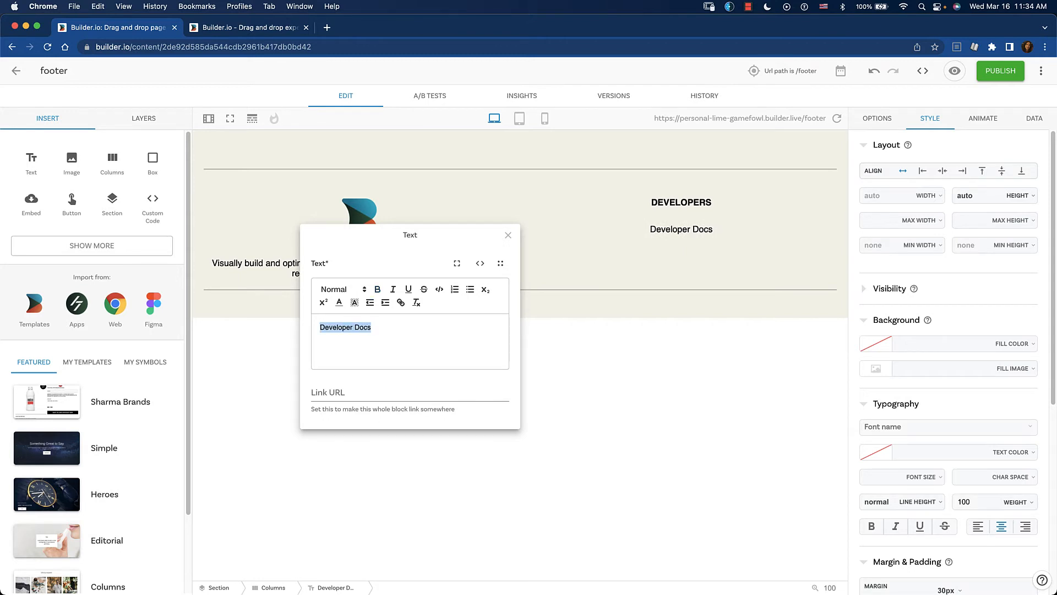
{"action": "key", "text": "Escape"}
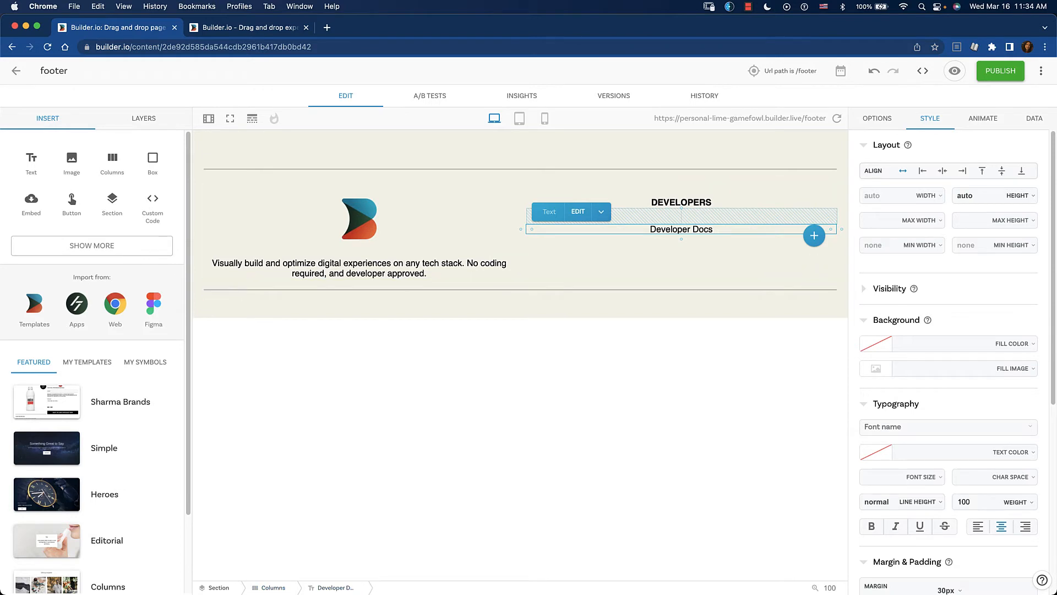
Remove the 30px top margin from the Developer Docs text and set its top and bottom padding to 10px.
{"action": "scroll", "coordinate": [948, 364], "scroll_direction": "down", "scroll_amount": 10}
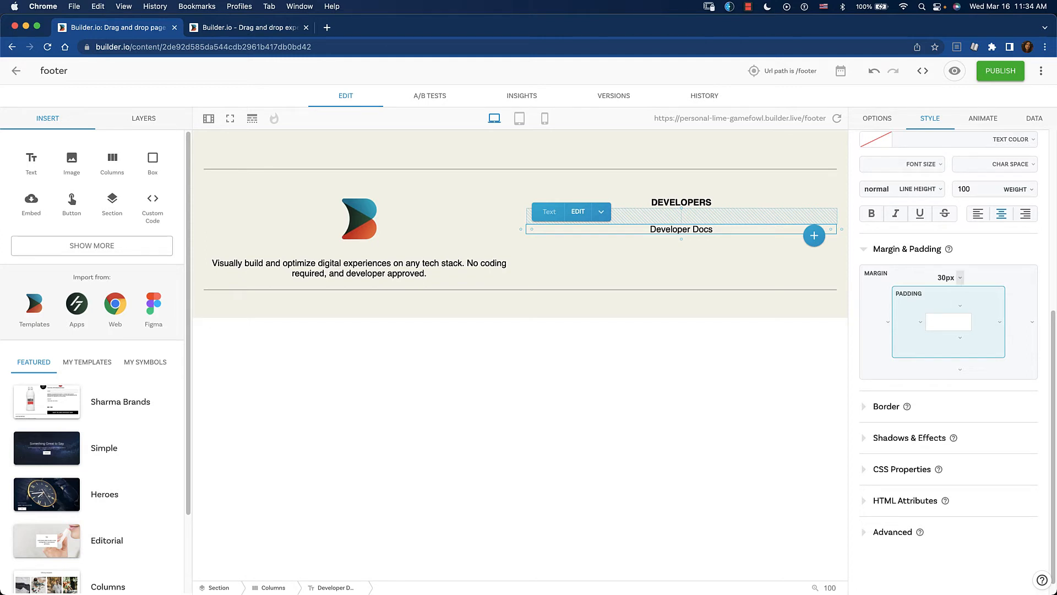
{"action": "left_click", "coordinate": [961, 278]}
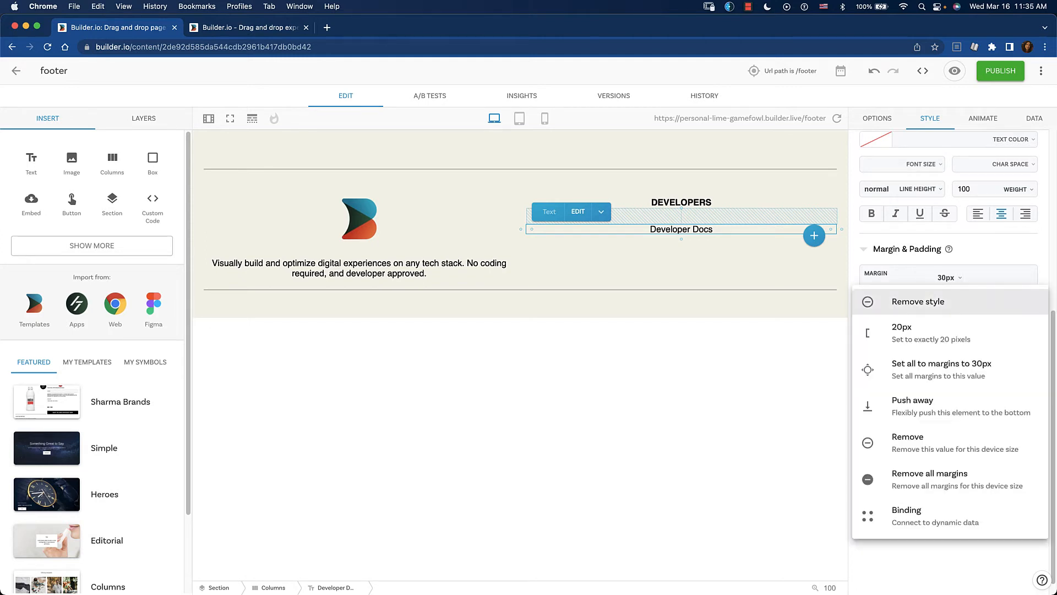
{"action": "left_click", "coordinate": [918, 301]}
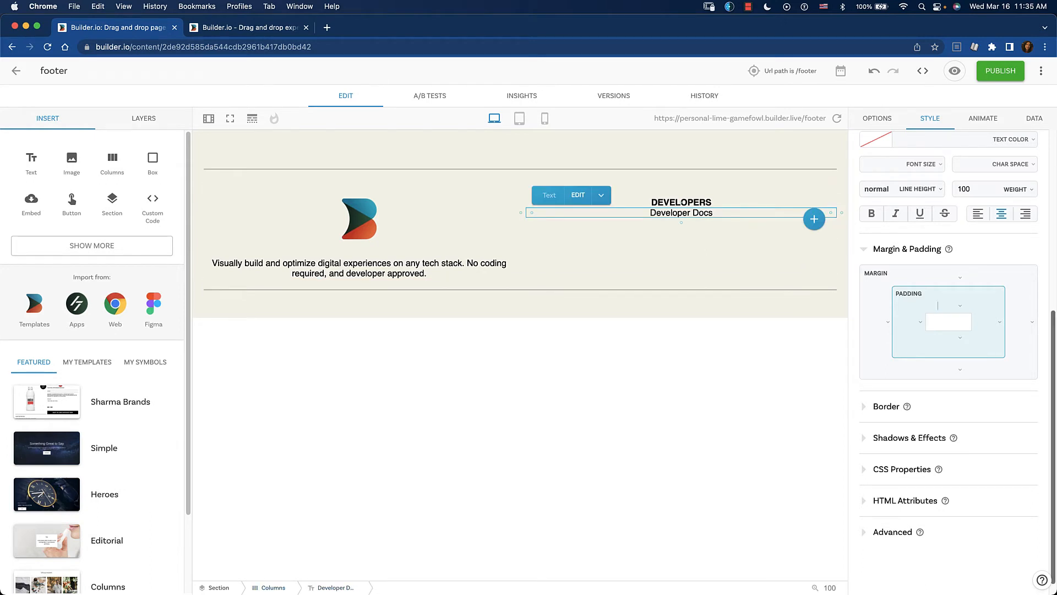
{"action": "type", "text": "10px"}
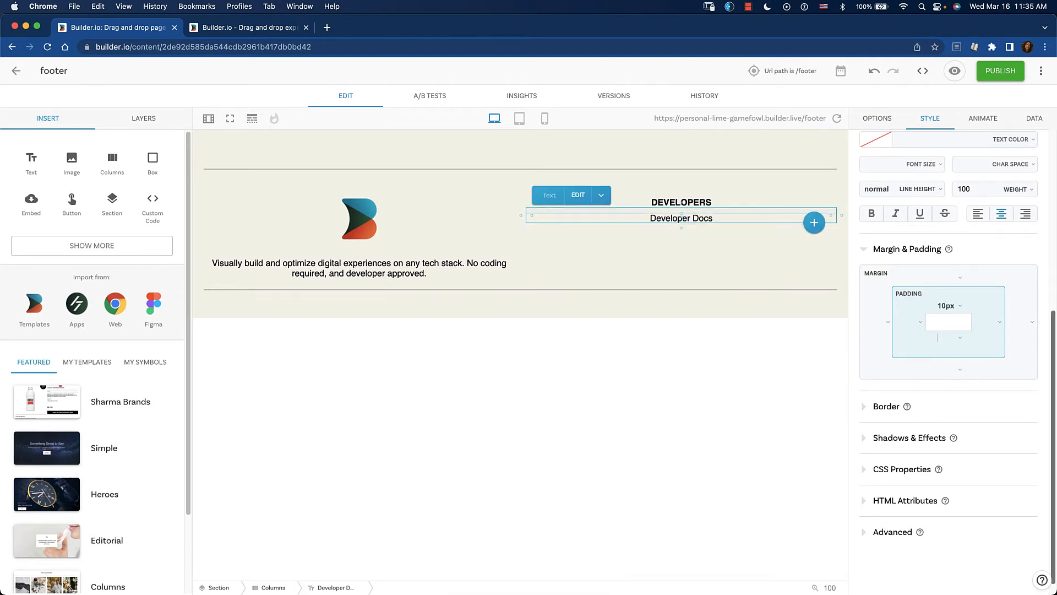
{"action": "left_click", "coordinate": [937, 337]}
{"action": "type", "text": "10px"}
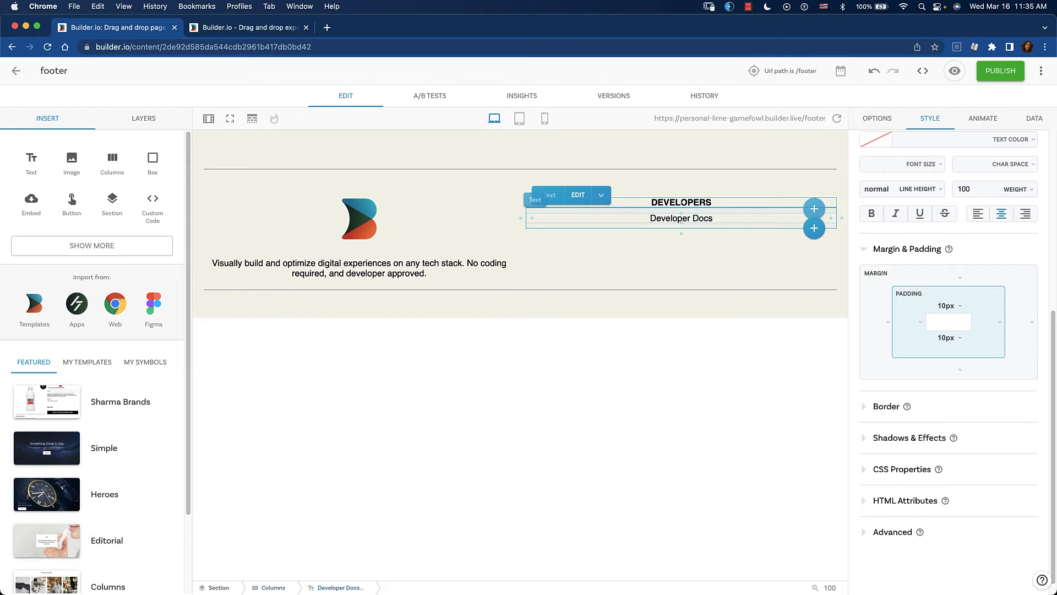
Duplicate the Developer Docs text three times below the original.
{"action": "key", "text": "super+d"}
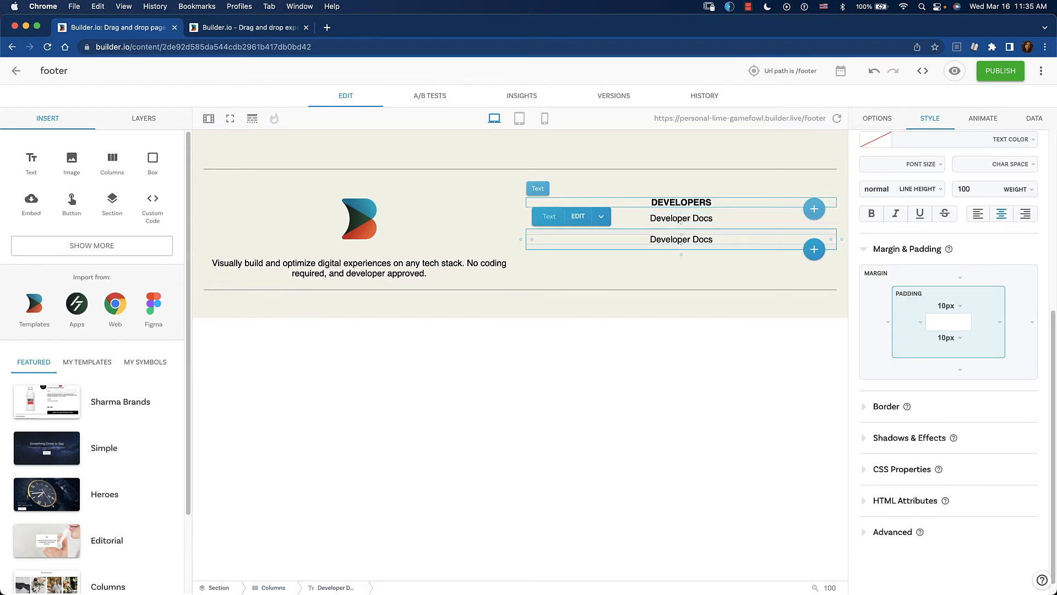
{"action": "key", "text": "super+d"}
{"action": "key", "text": "super+d"}
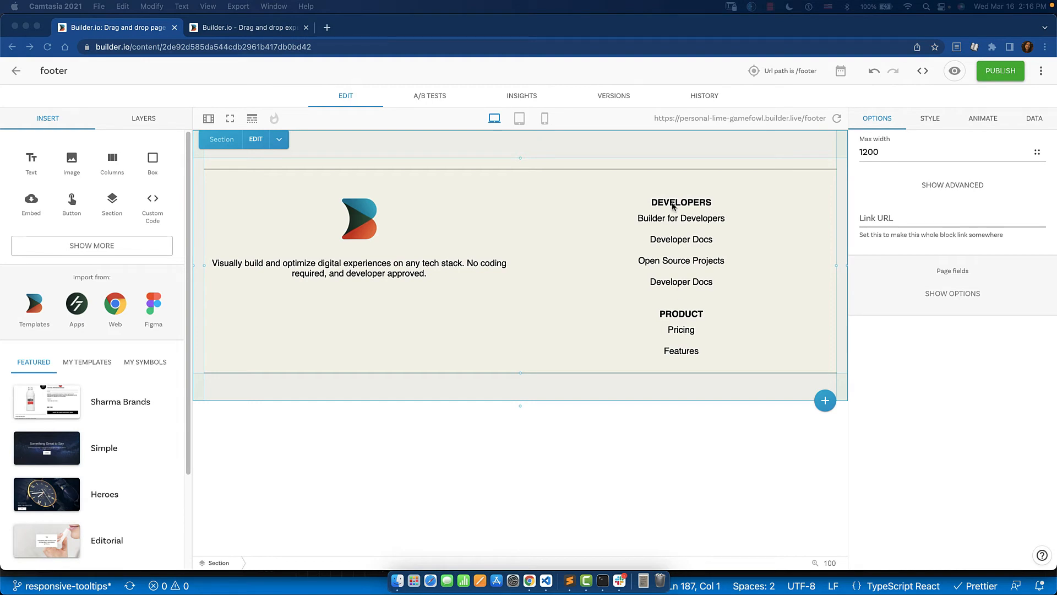
Check the live footer's column layout and add a third column to the footer's Columns block.
{"action": "left_click", "coordinate": [256, 27]}
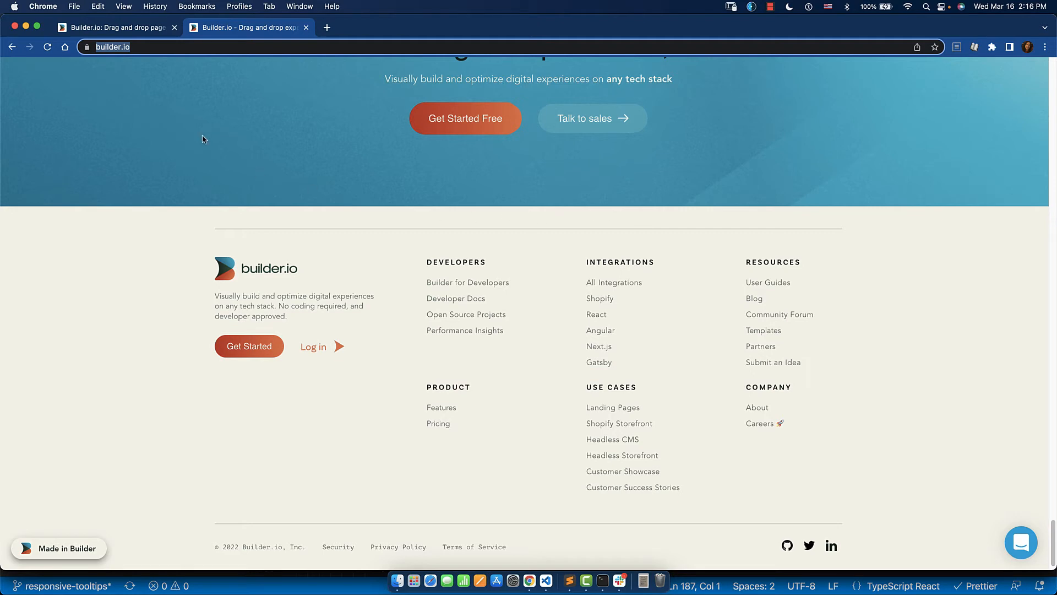
{"action": "left_click", "coordinate": [116, 29]}
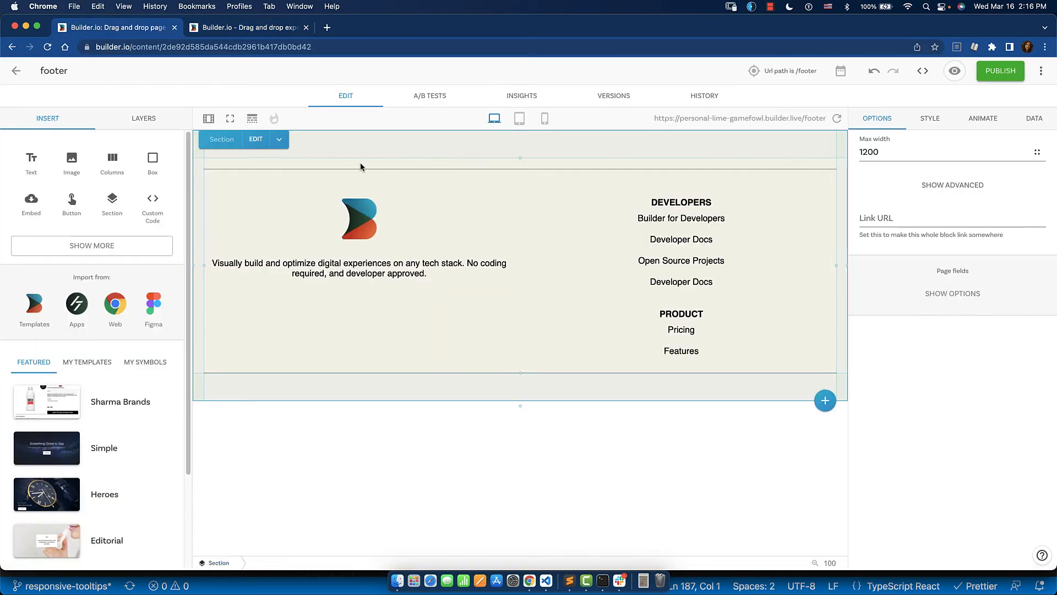
{"action": "left_click", "coordinate": [292, 188]}
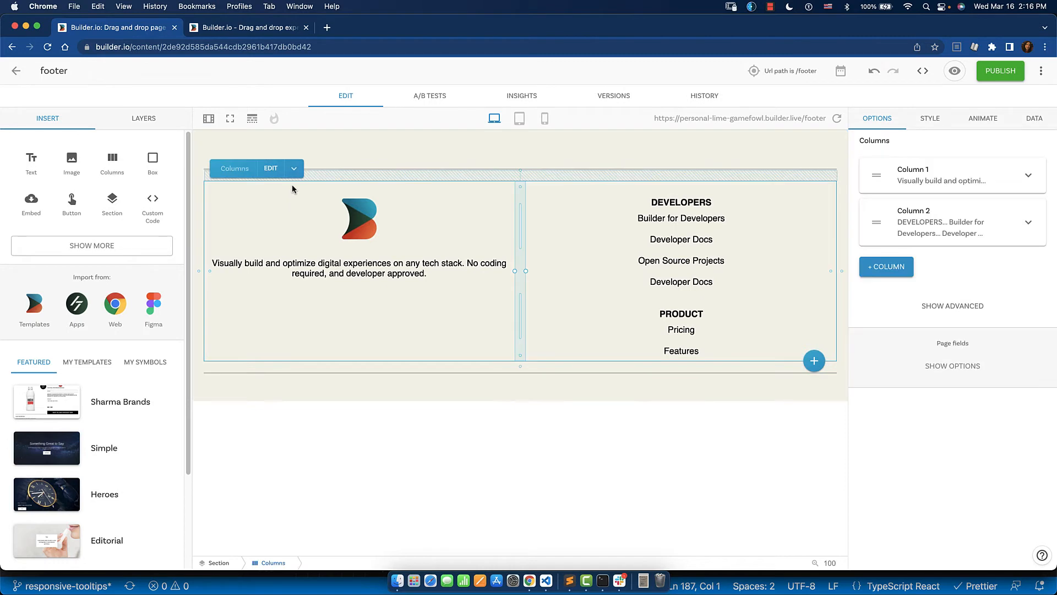
{"action": "left_click", "coordinate": [268, 166]}
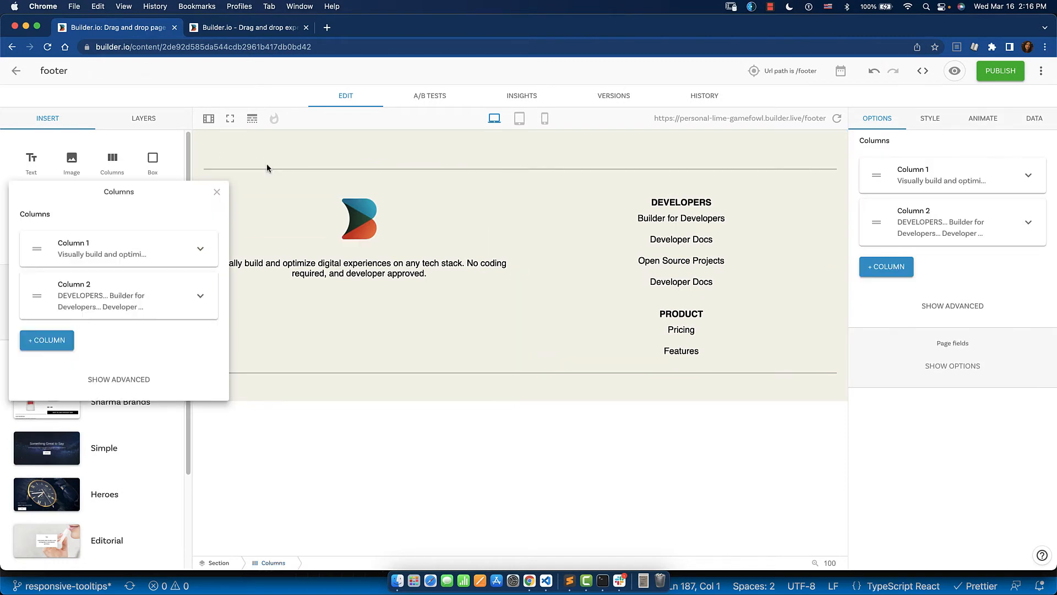
{"action": "left_click", "coordinate": [65, 347]}
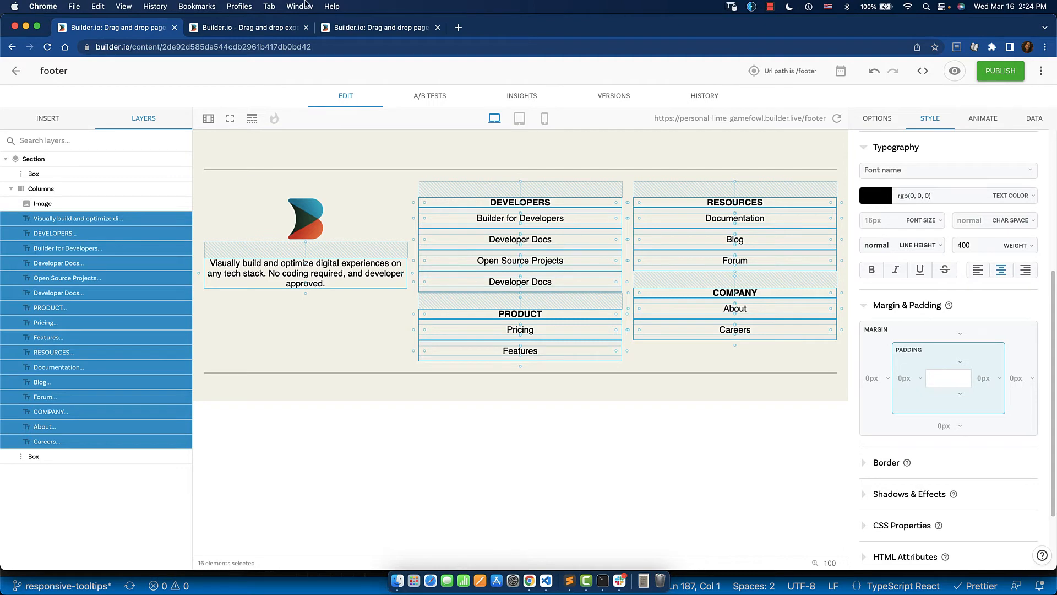
Check the text alignment in the live footer and left-align all the selected text blocks in the columns.
{"action": "left_click", "coordinate": [246, 31]}
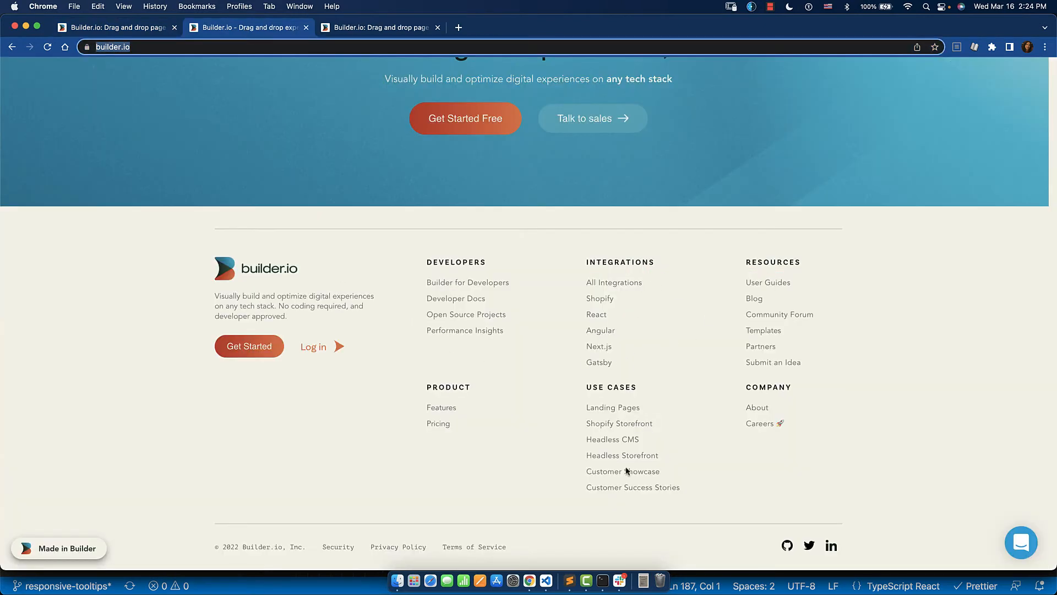
{"action": "left_click", "coordinate": [133, 30]}
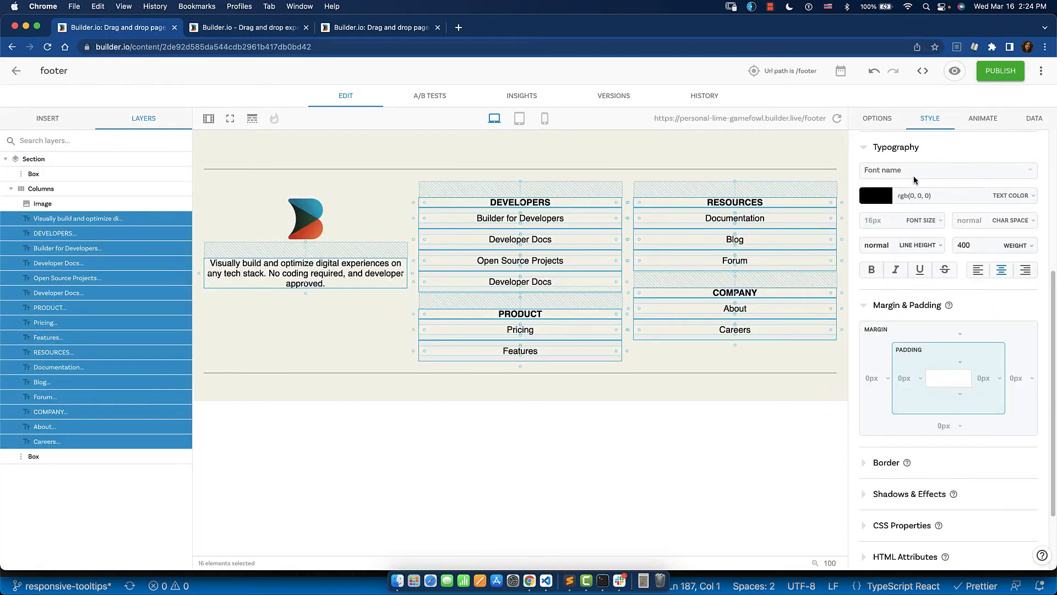
{"action": "left_click", "coordinate": [979, 271]}
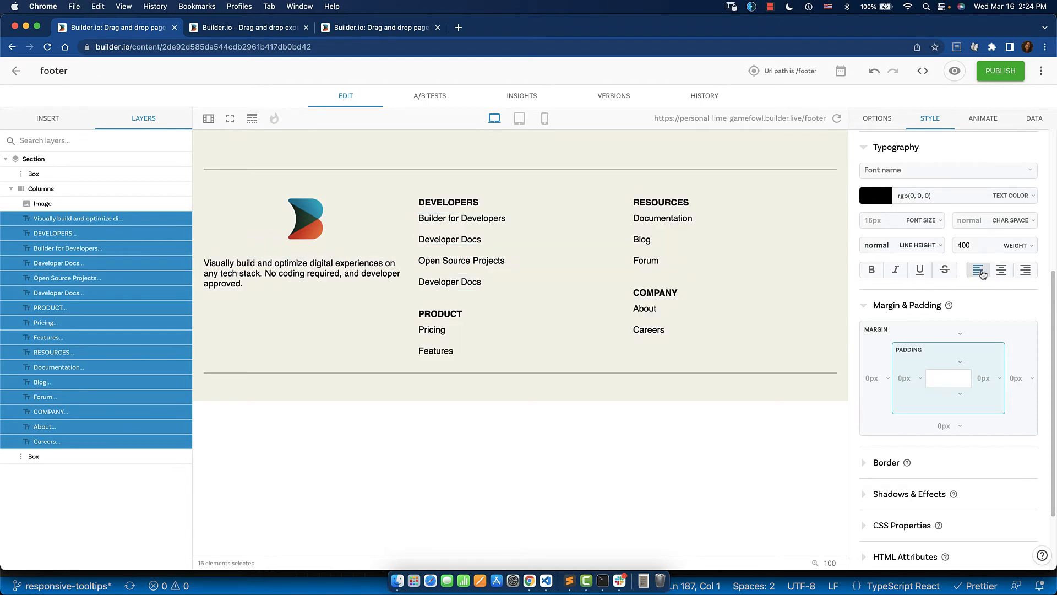
{"action": "left_click", "coordinate": [669, 441]}
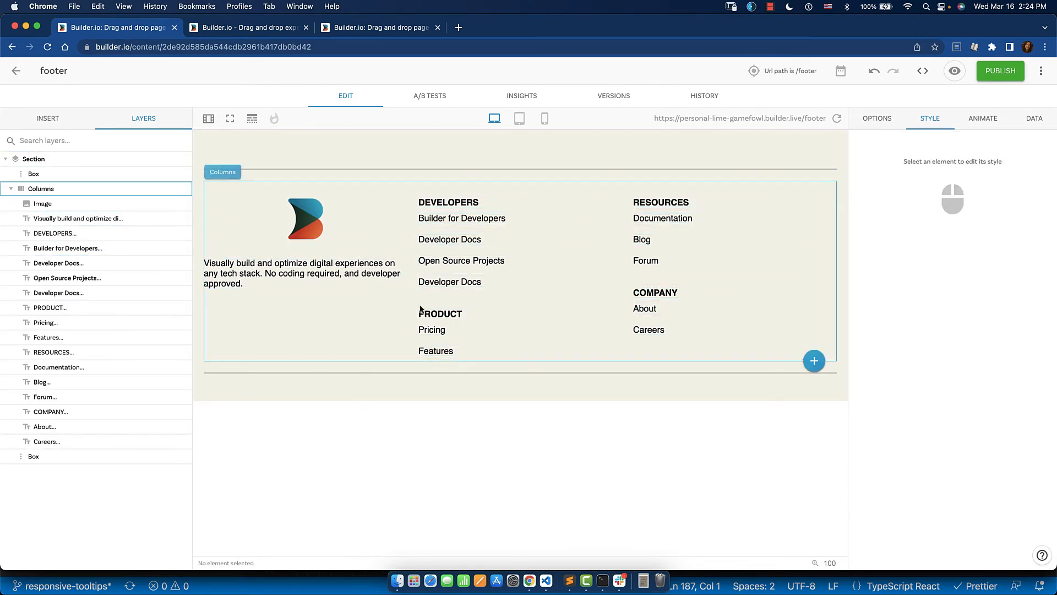
Compare with the live footer and insert a Box as a new column between the DEVELOPERS and RESOURCES columns.
{"action": "left_click", "coordinate": [282, 25]}
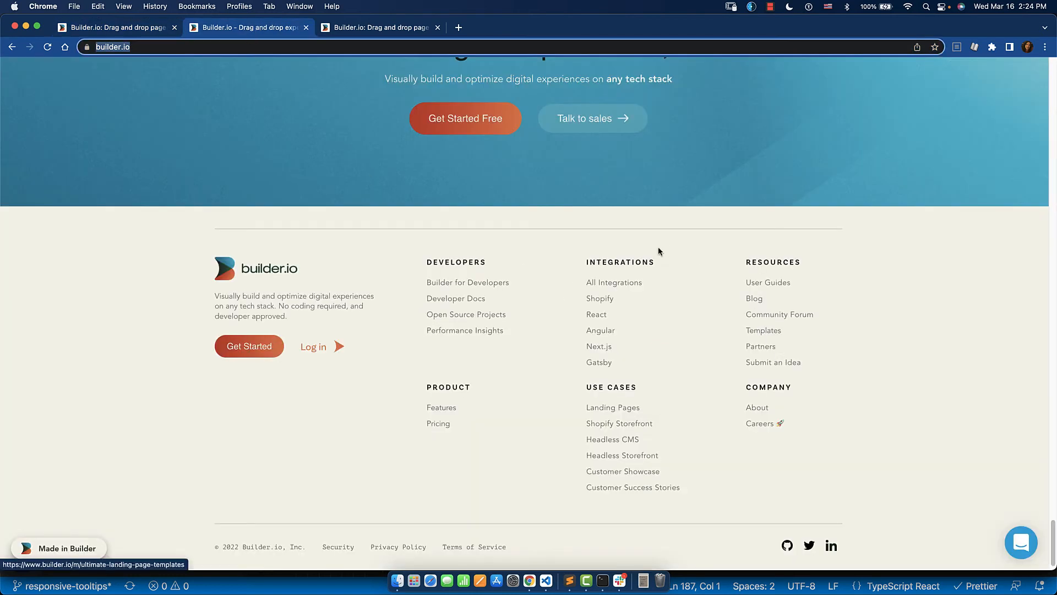
{"action": "left_click", "coordinate": [124, 35]}
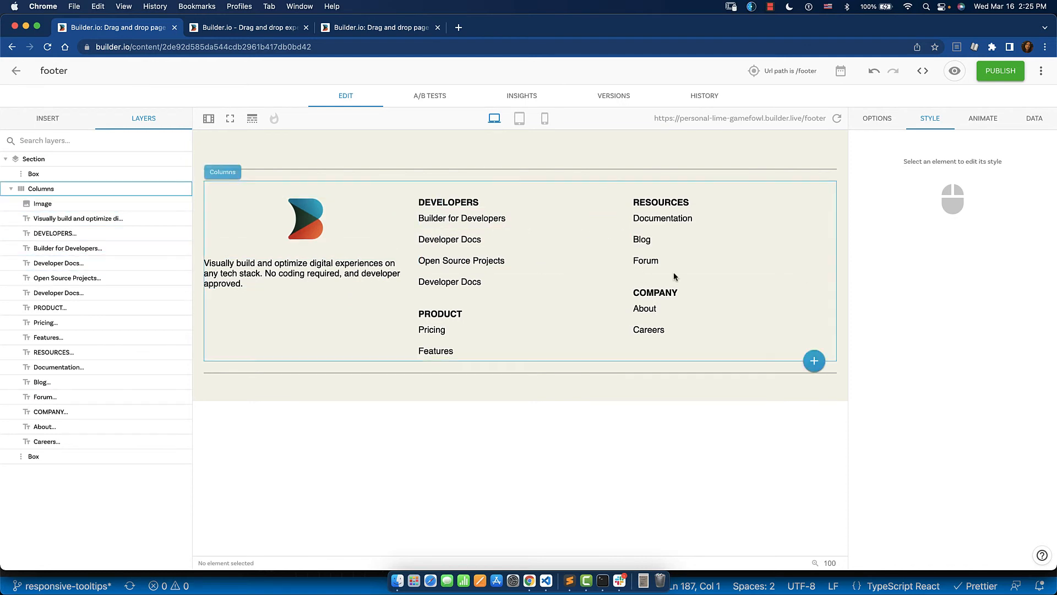
{"action": "left_click", "coordinate": [42, 119]}
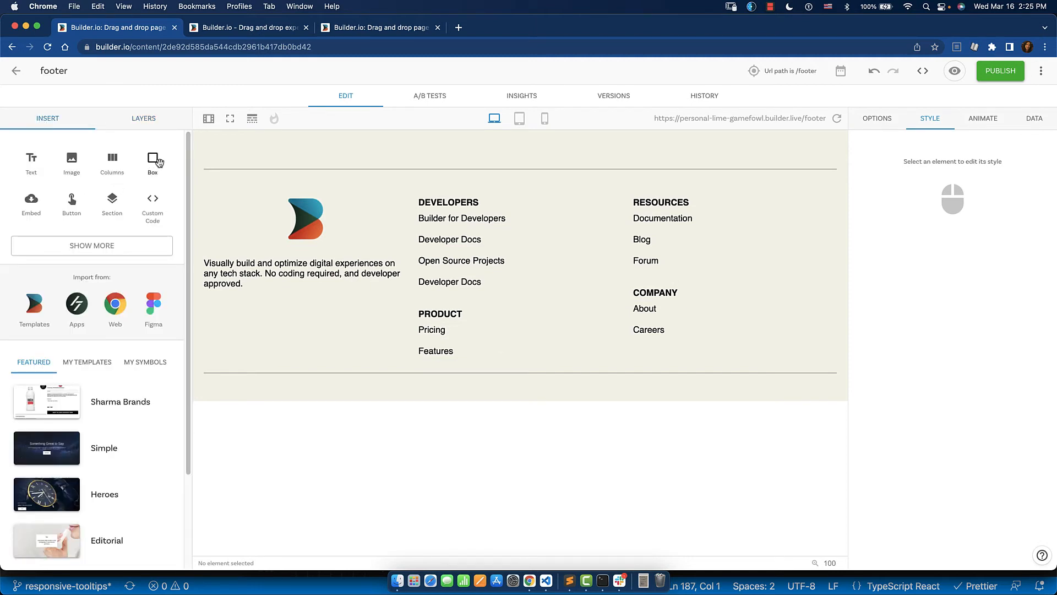
{"action": "left_click_drag", "start_coordinate": [158, 161], "coordinate": [625, 248]}
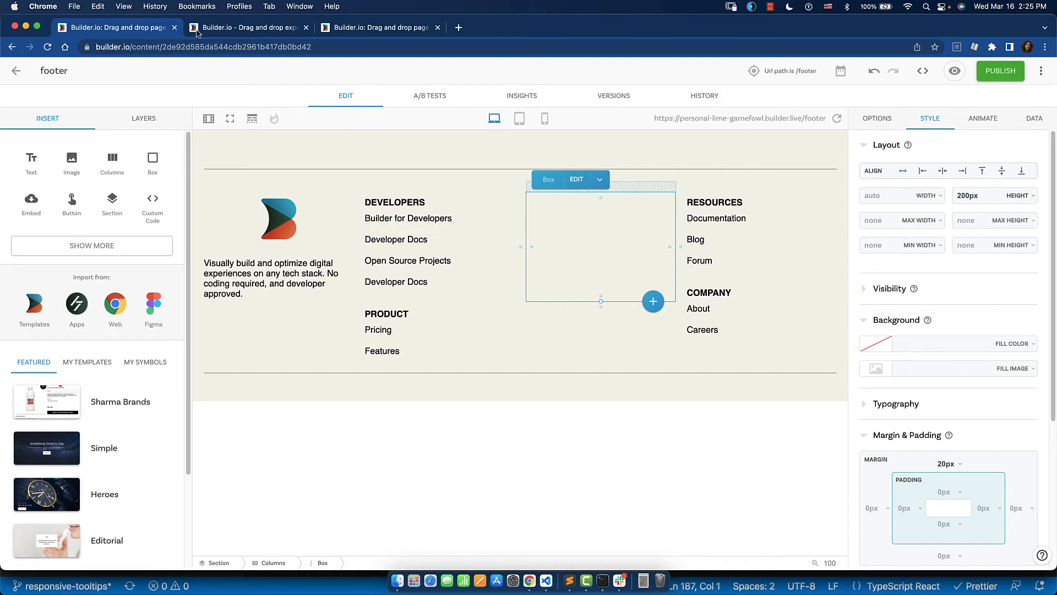
Check the logo placement in the live footer and align the logo image to the left of its column.
{"action": "left_click", "coordinate": [221, 27]}
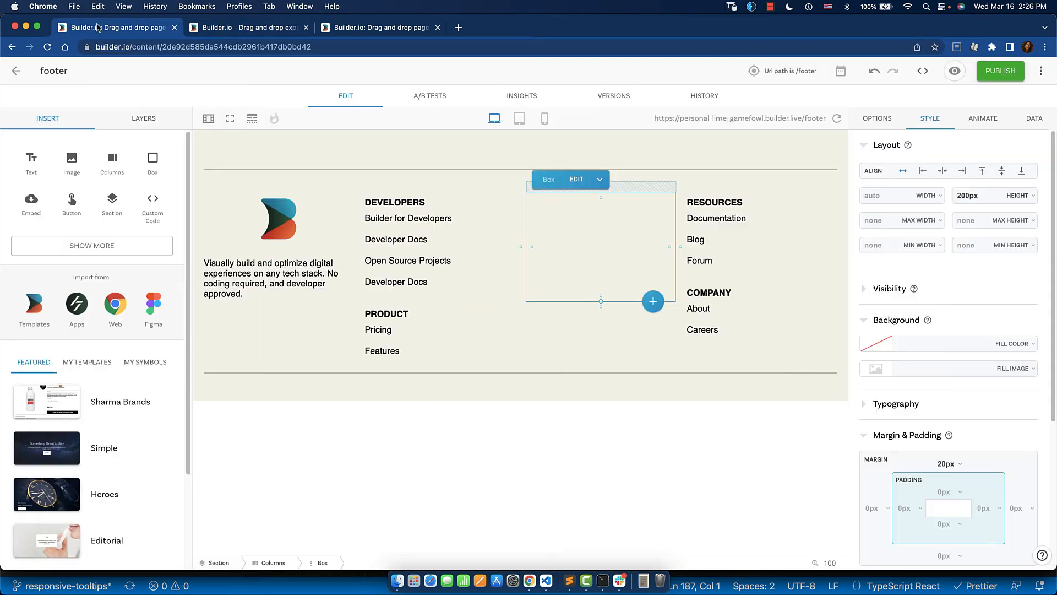
{"action": "left_click", "coordinate": [99, 27]}
{"action": "left_click", "coordinate": [297, 227]}
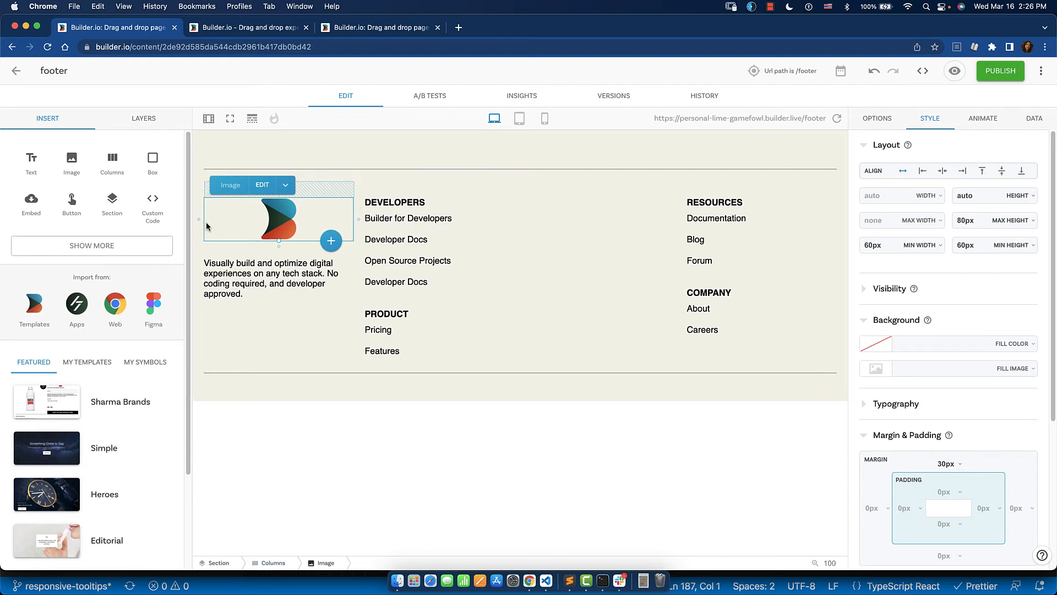
{"action": "left_click", "coordinate": [920, 174]}
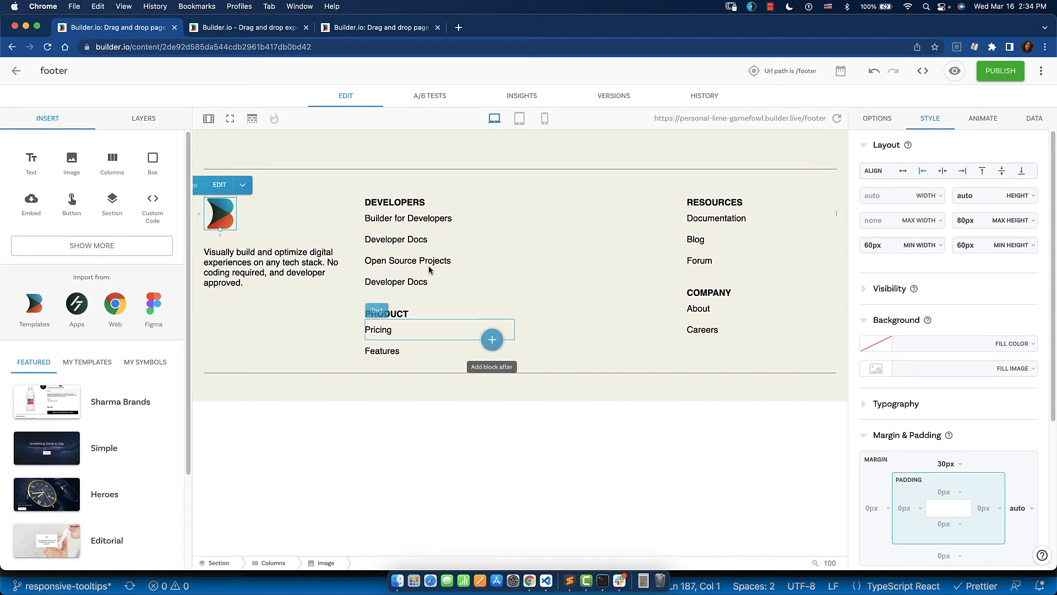
{"action": "left_click", "coordinate": [431, 284]}
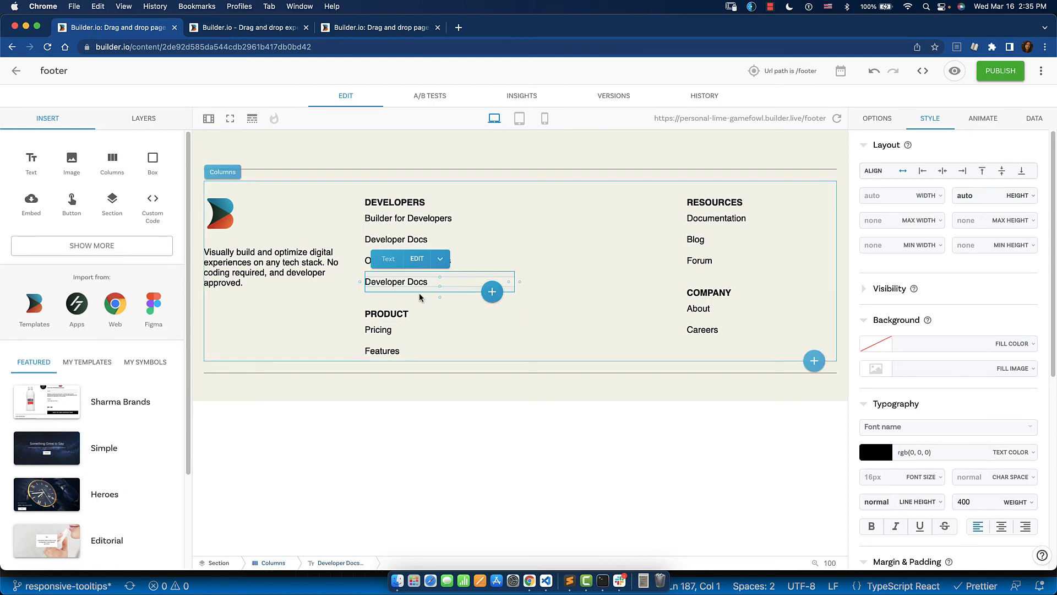
{"action": "left_click", "coordinate": [400, 223]}
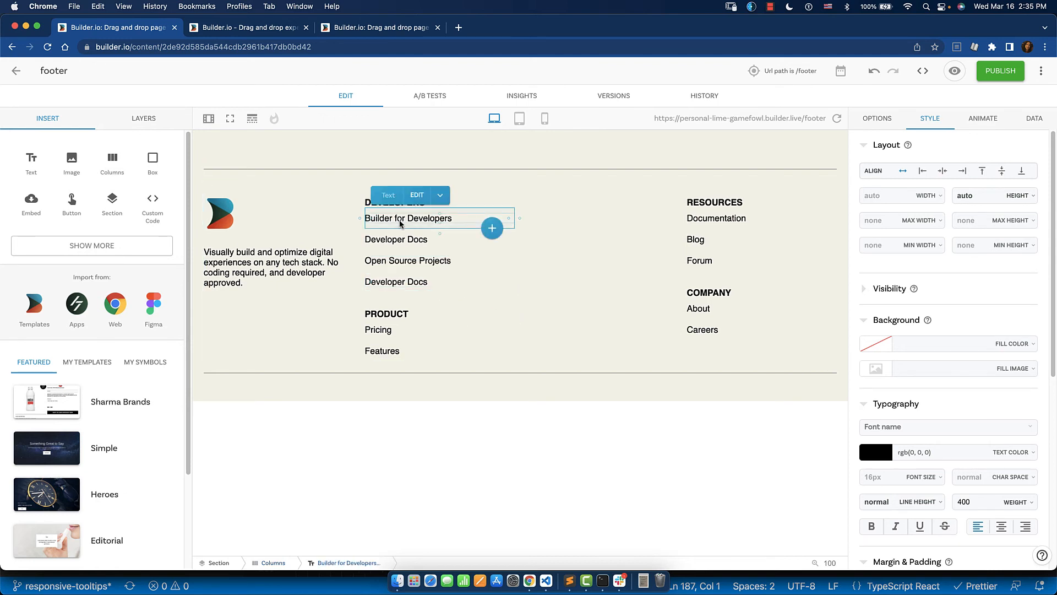
{"action": "left_click", "coordinate": [417, 197]}
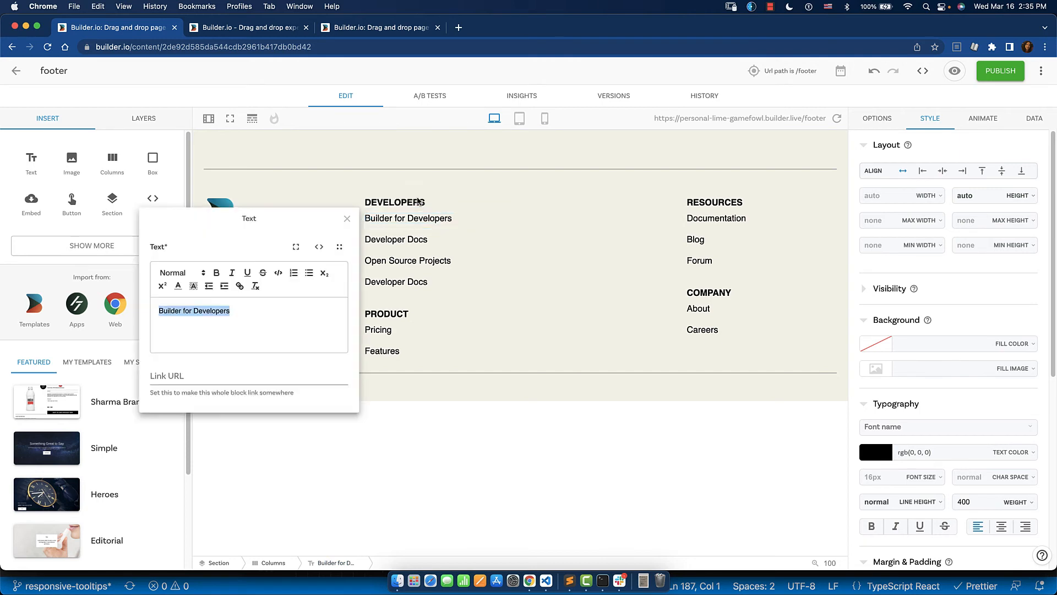
{"action": "left_click", "coordinate": [188, 380]}
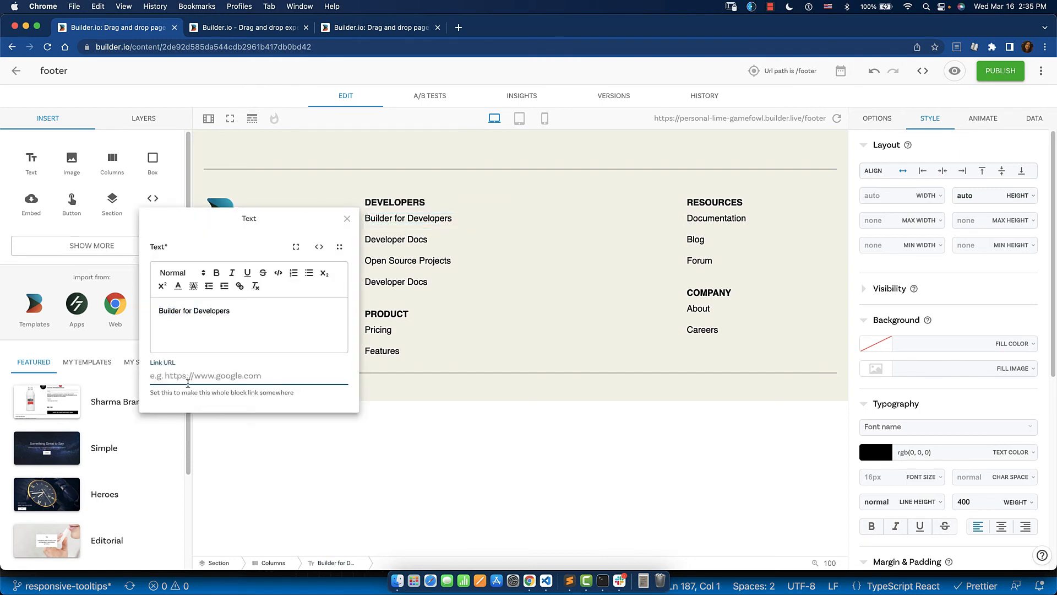
{"action": "type", "text": "https://www.builder.io/"}
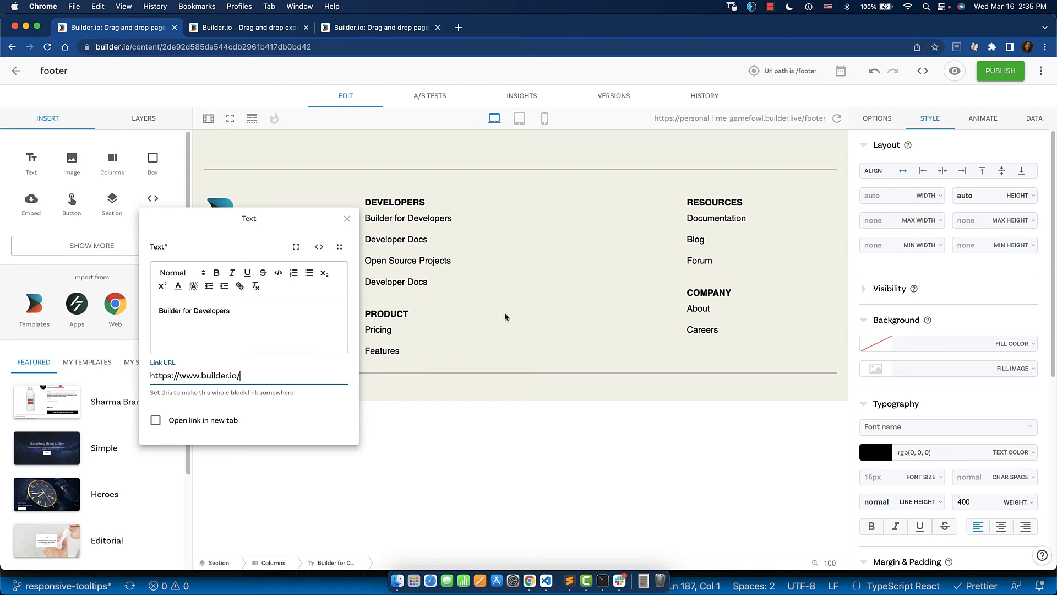
{"action": "left_click", "coordinate": [543, 283]}
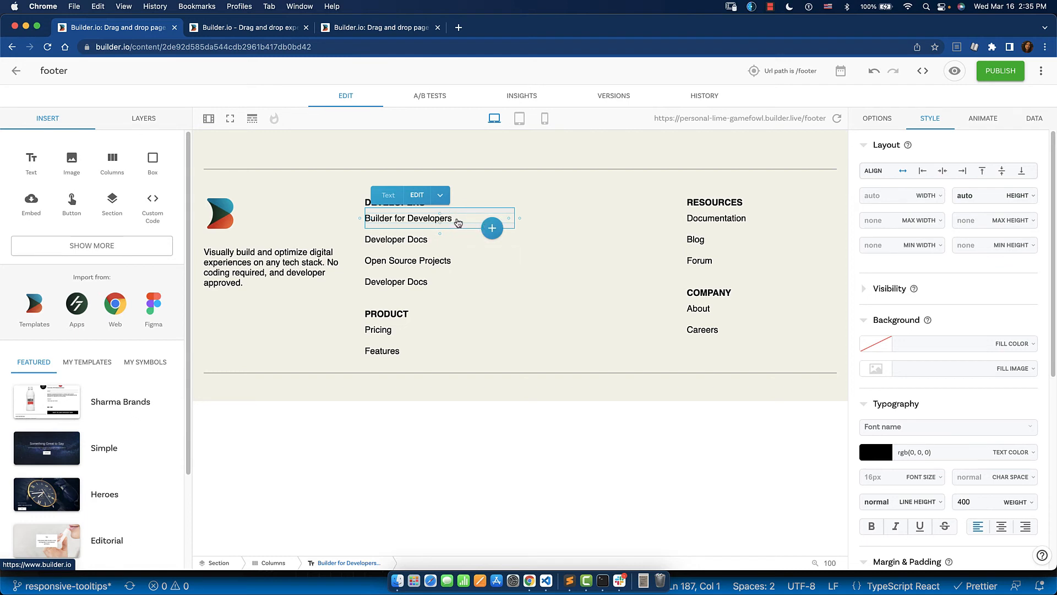
Preview the footer's current draft in the browser and return to the editor.
{"action": "left_click", "coordinate": [951, 71]}
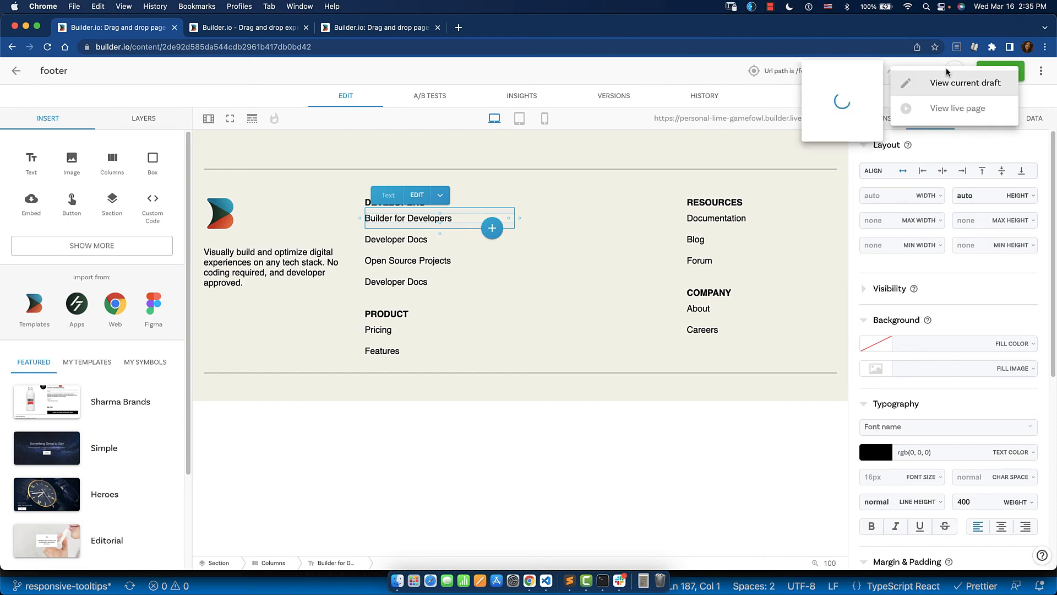
{"action": "left_click", "coordinate": [955, 83]}
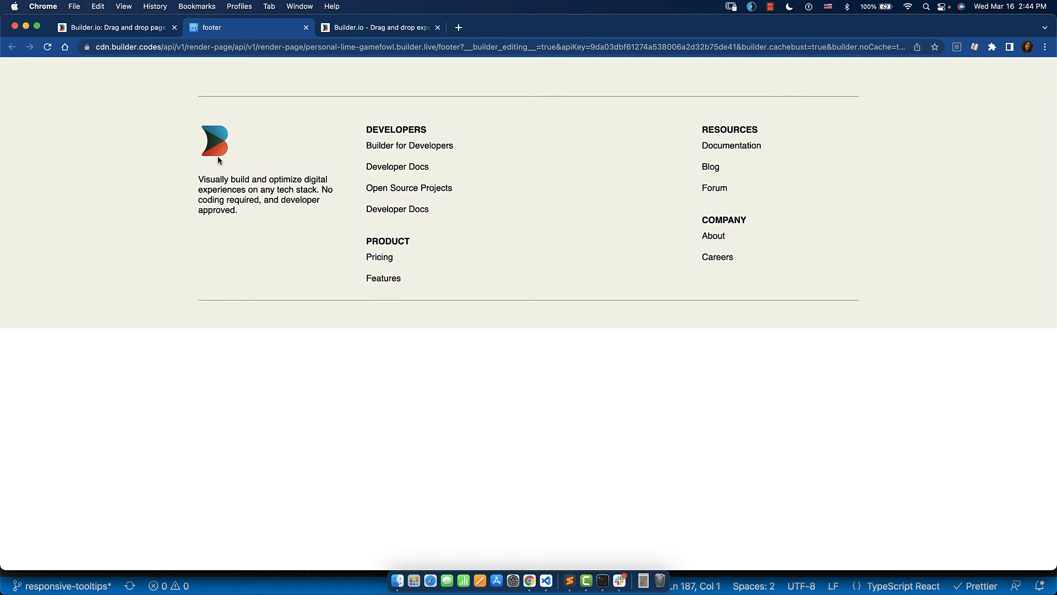
{"action": "left_click", "coordinate": [103, 31]}
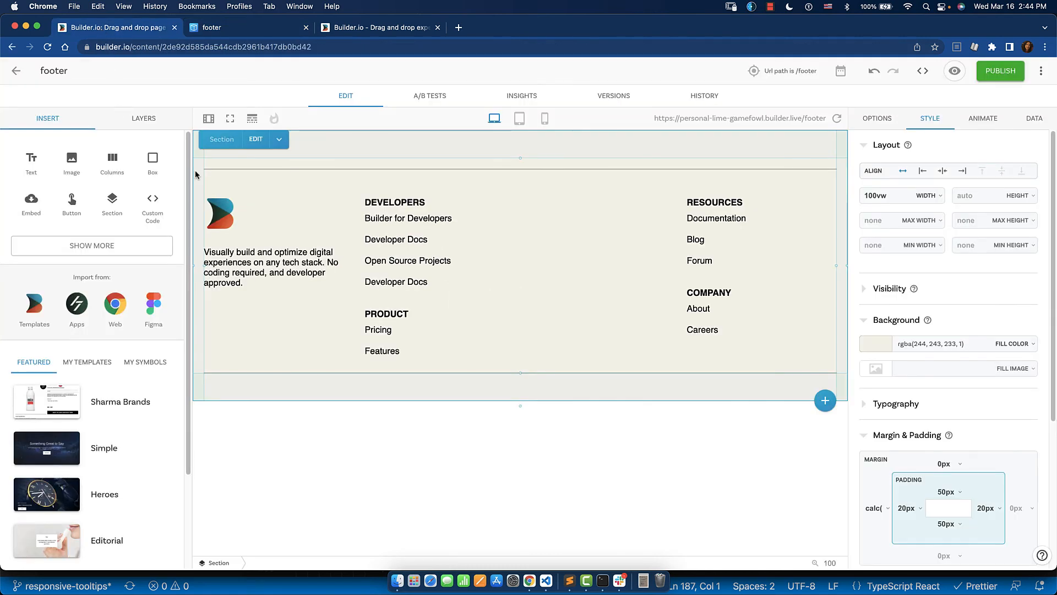
Set the alt text of the footer's logo image to "Builder Logo".
{"action": "left_click", "coordinate": [224, 226]}
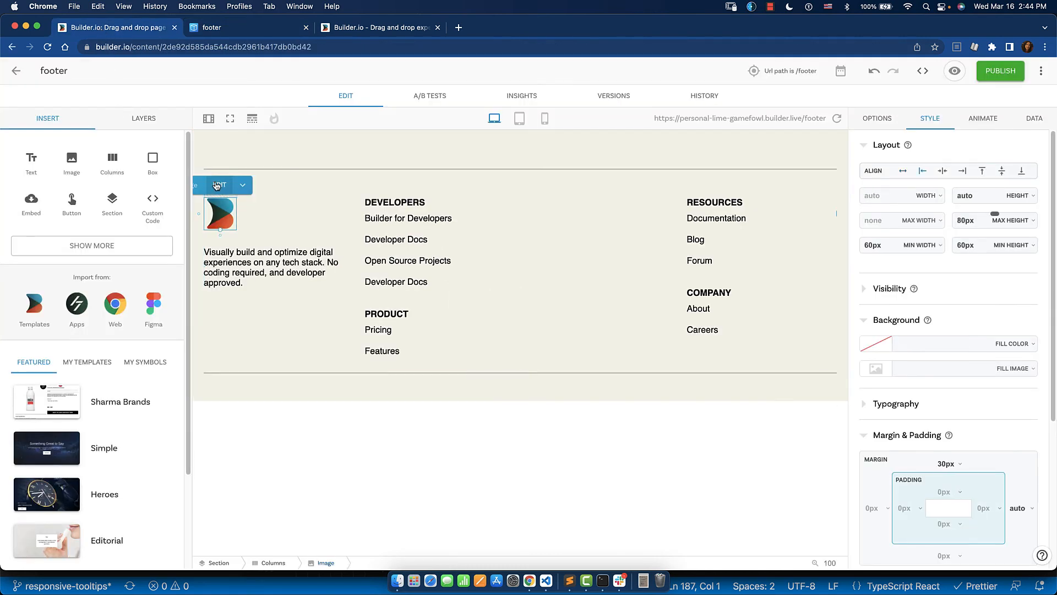
{"action": "left_click", "coordinate": [215, 185]}
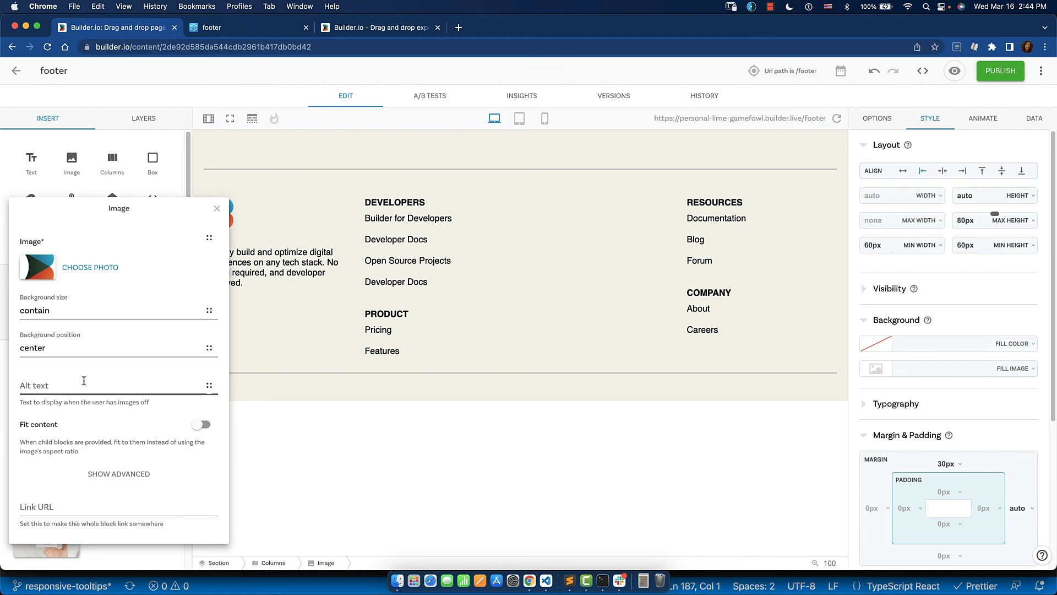
{"action": "left_click", "coordinate": [68, 387]}
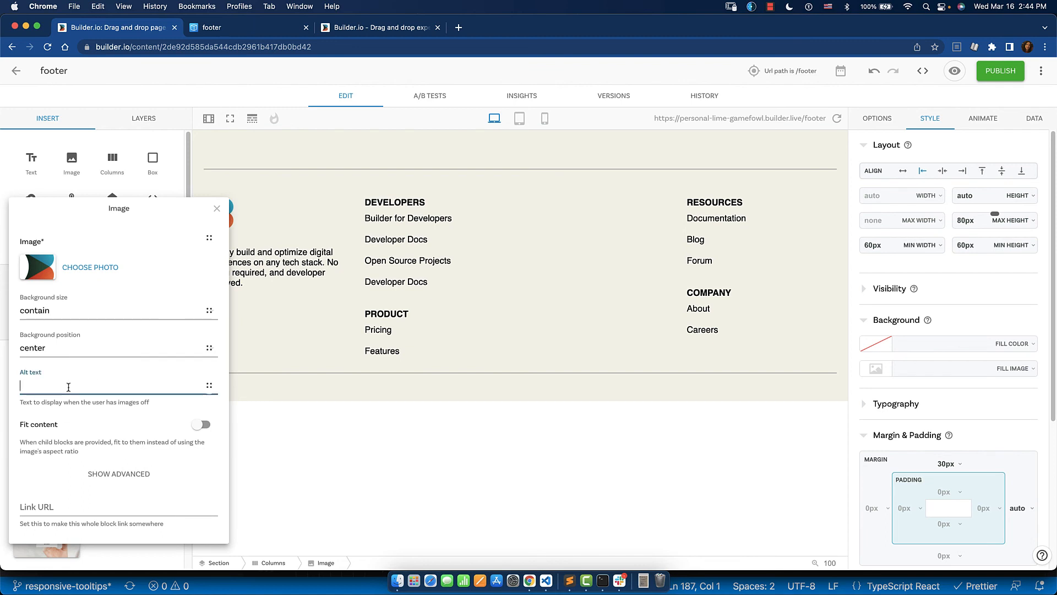
{"action": "type", "text": "Builder Logo"}
{"action": "key", "text": "Escape"}
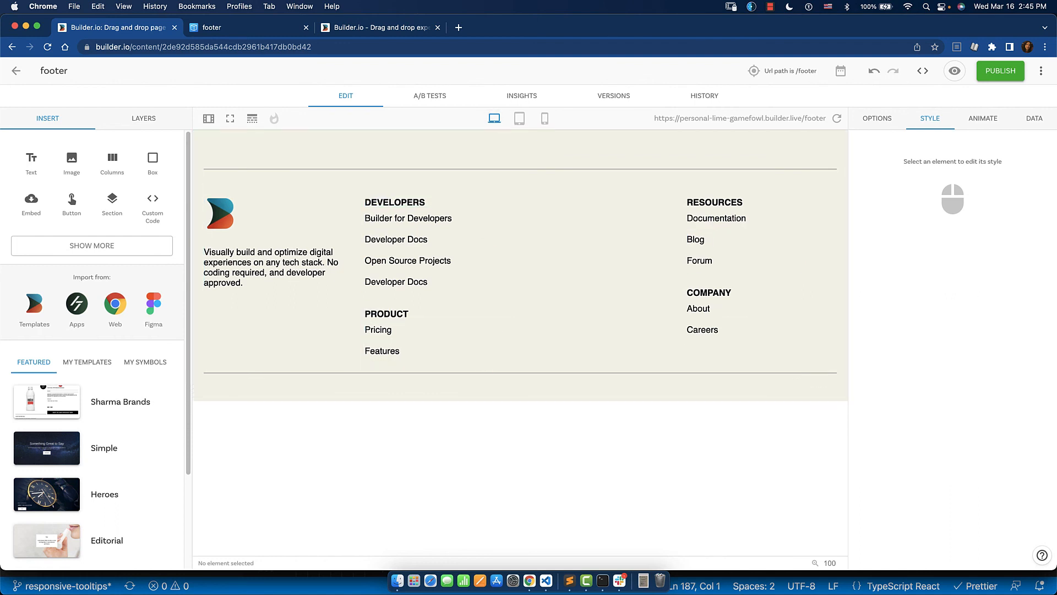
Check the footer in the tablet layout and hide the empty box between the PRODUCT and RESOURCES links on tablet.
{"action": "left_click", "coordinate": [519, 118]}
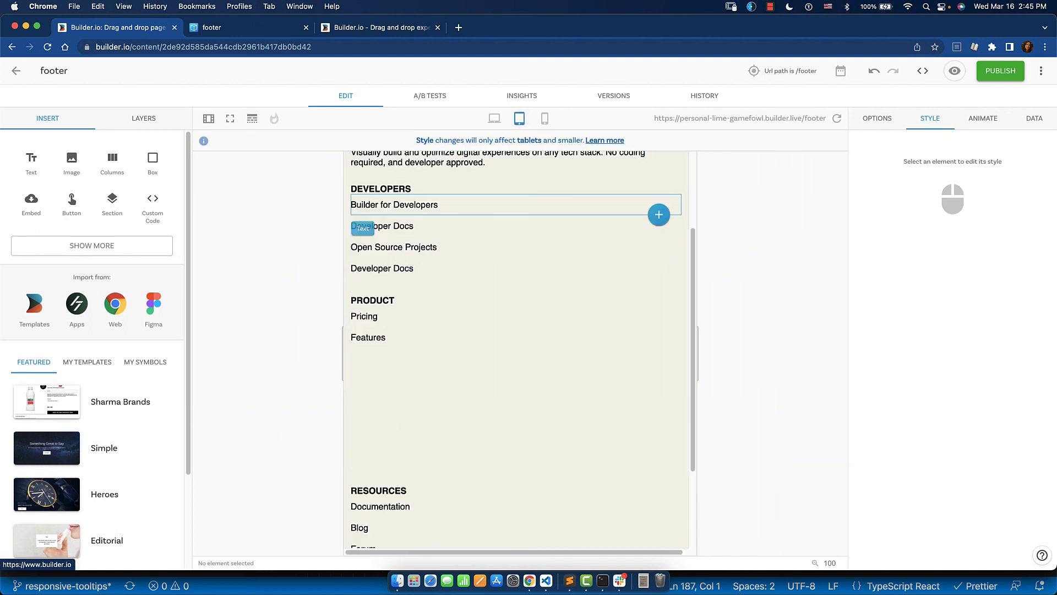
{"action": "scroll", "coordinate": [516, 352], "scroll_direction": "down", "scroll_amount": 3}
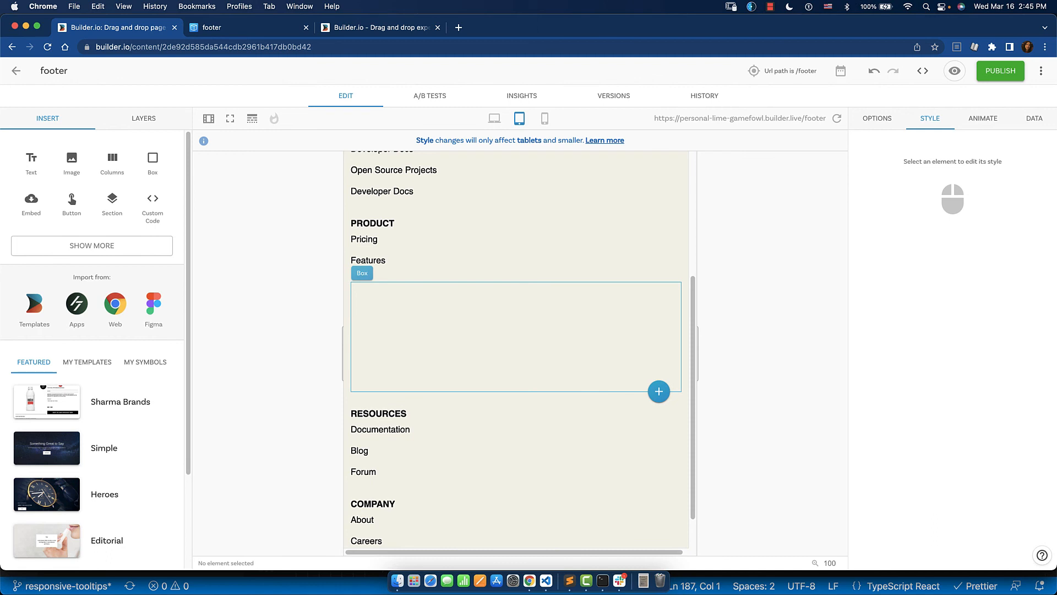
{"action": "scroll", "coordinate": [516, 337], "scroll_direction": "down", "scroll_amount": 2}
{"action": "scroll", "coordinate": [516, 337], "scroll_direction": "up", "scroll_amount": 1}
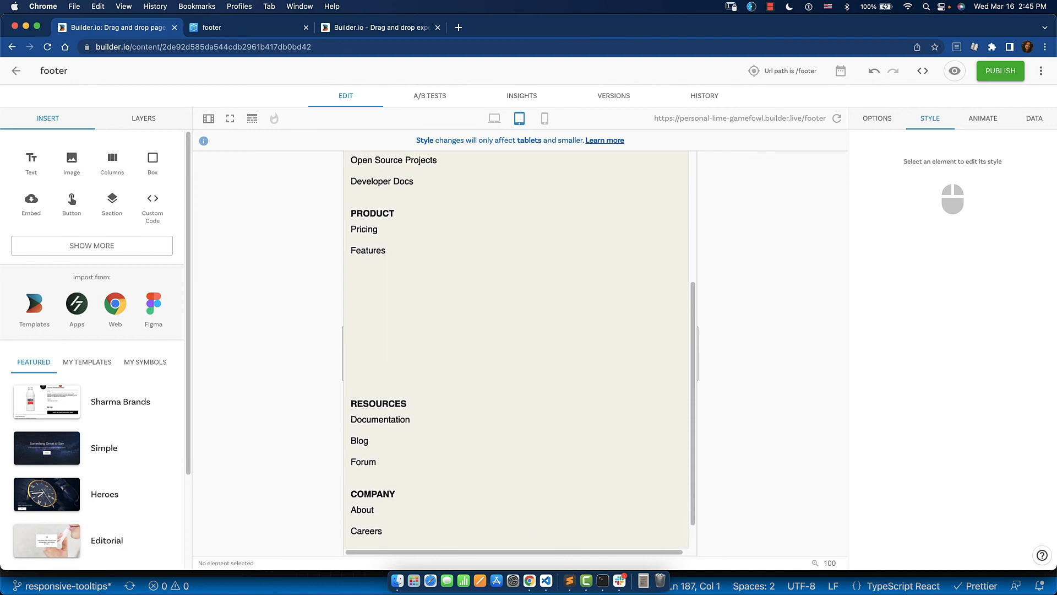
{"action": "scroll", "coordinate": [516, 353], "scroll_direction": "up", "scroll_amount": 4}
{"action": "scroll", "coordinate": [516, 353], "scroll_direction": "down", "scroll_amount": 3}
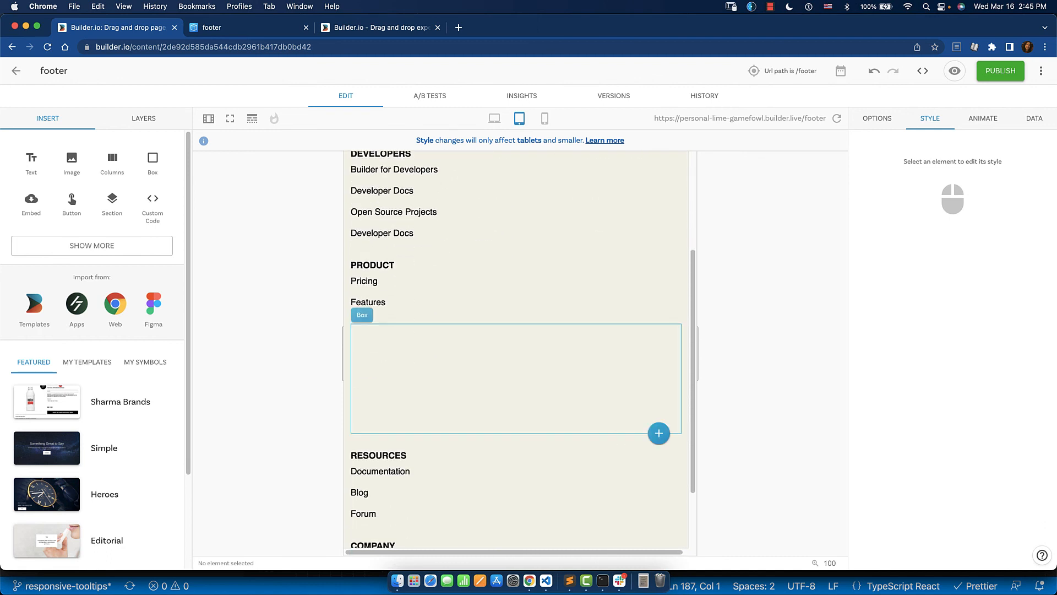
{"action": "left_click", "coordinate": [516, 378]}
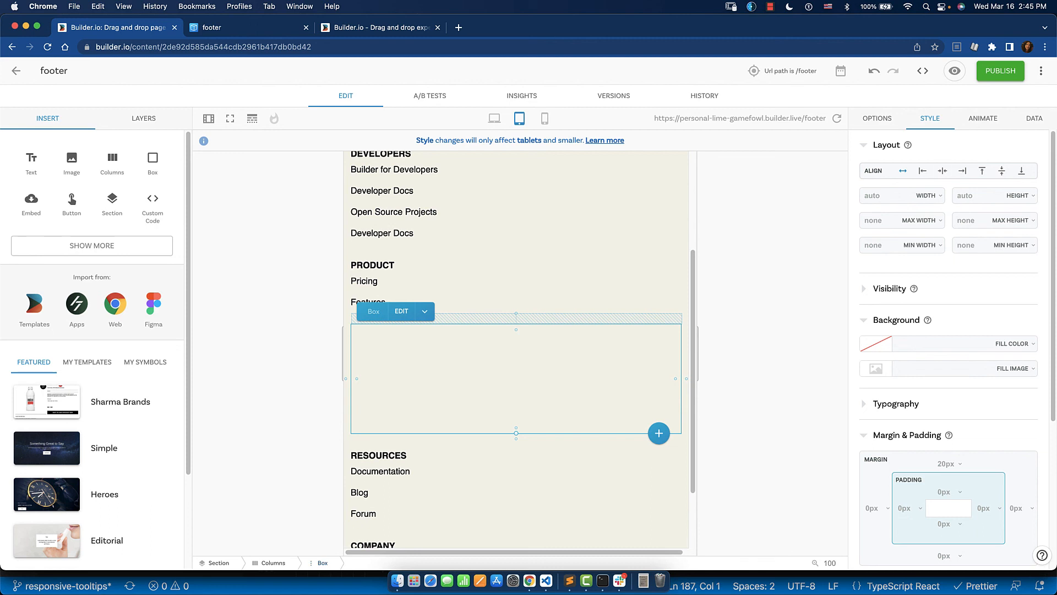
{"action": "left_click", "coordinate": [889, 289]}
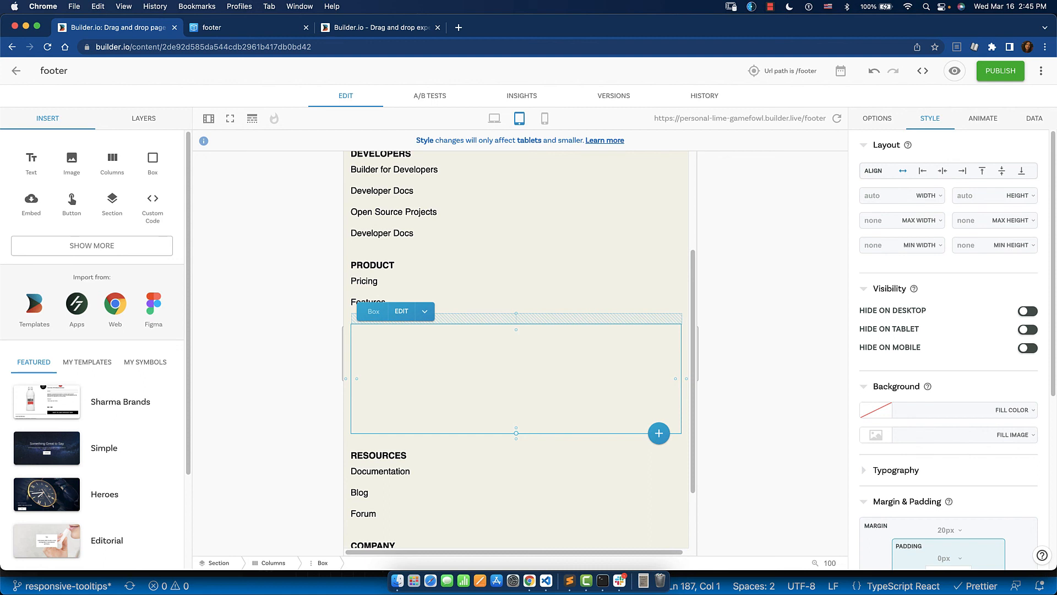
{"action": "left_click", "coordinate": [1027, 329]}
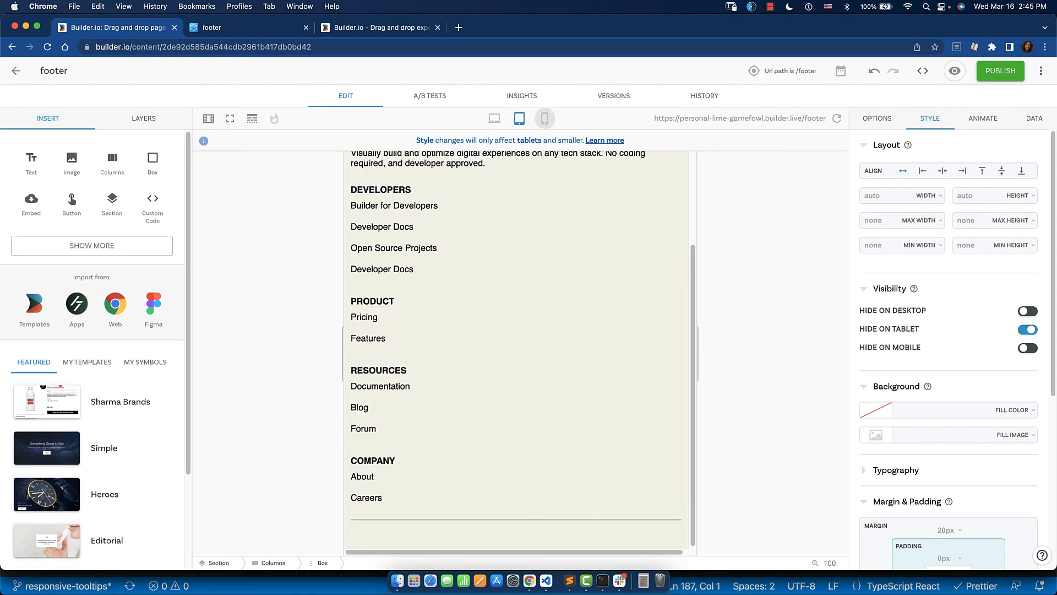
Hide the same empty box on mobile in the mobile layout and look over the stacked footer.
{"action": "left_click", "coordinate": [545, 119]}
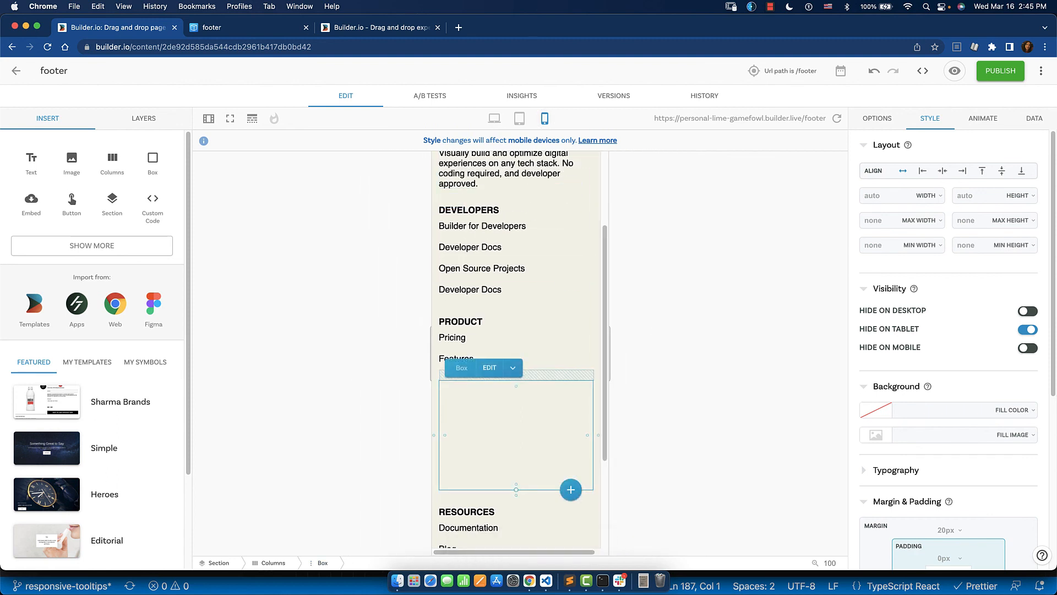
{"action": "left_click", "coordinate": [1027, 347]}
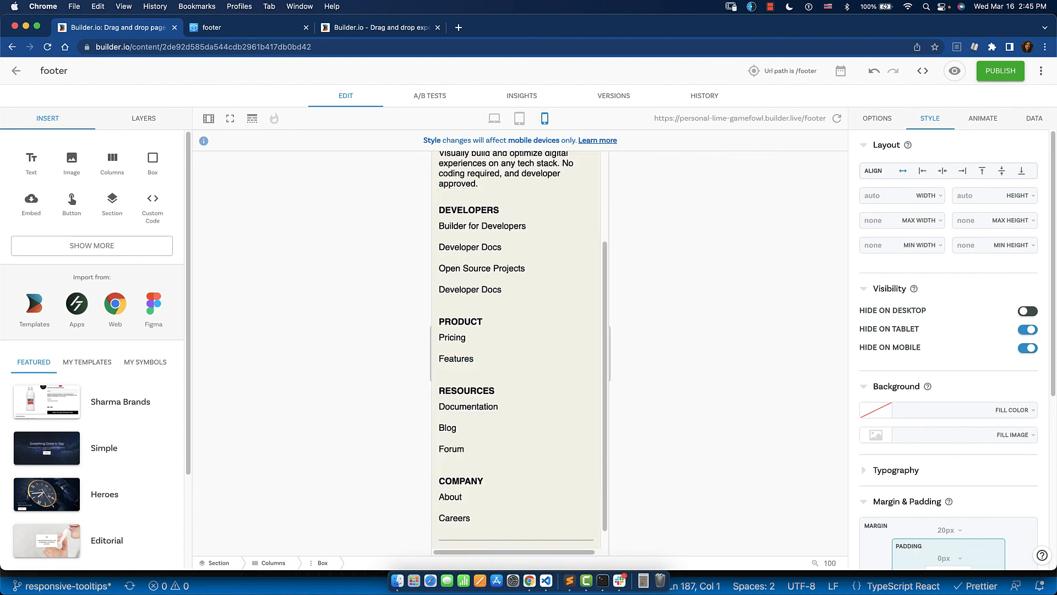
{"action": "scroll", "coordinate": [551, 352], "scroll_direction": "up", "scroll_amount": 3}
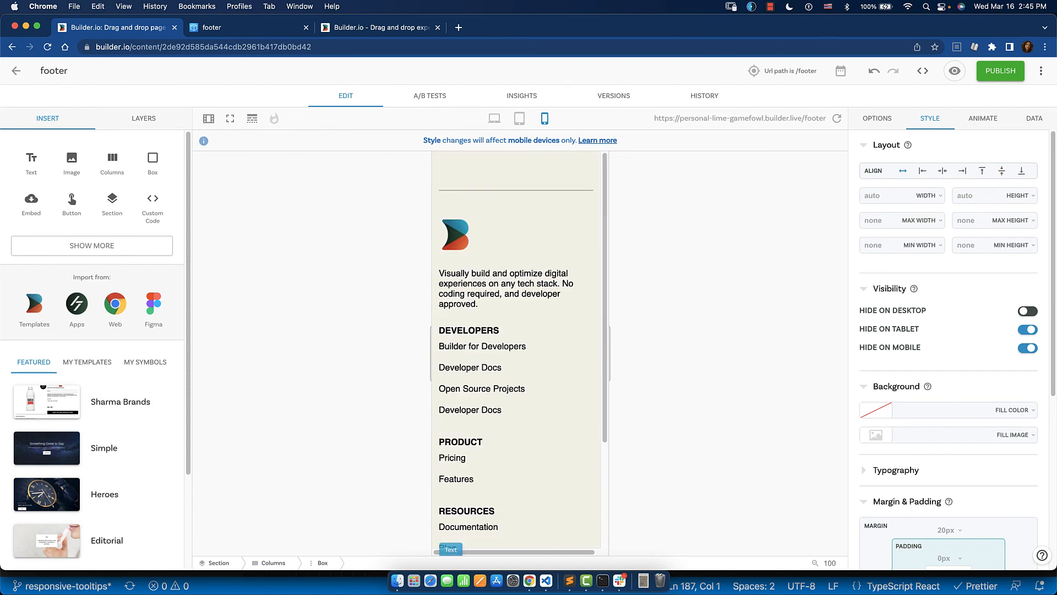
{"action": "scroll", "coordinate": [518, 352], "scroll_direction": "down", "scroll_amount": 2}
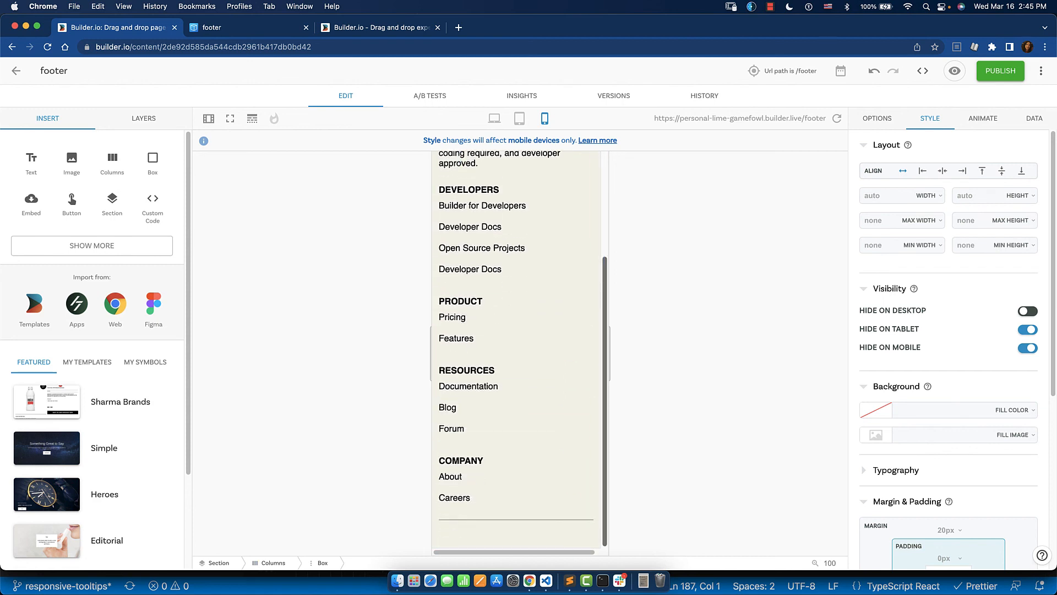
Review the footer in the tablet layout once more and return to the desktop layout.
{"action": "left_click", "coordinate": [519, 118]}
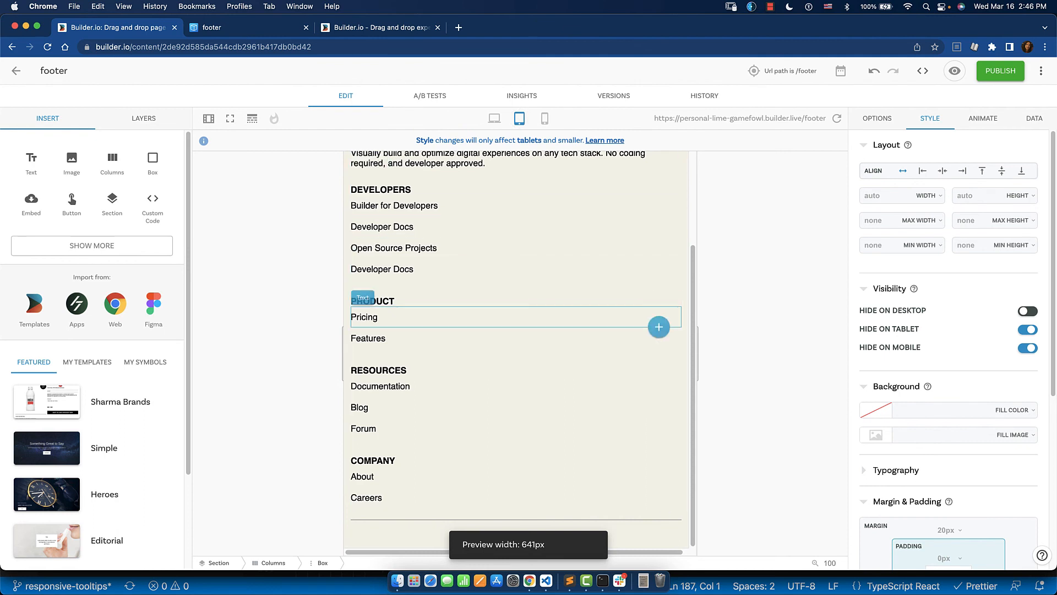
{"action": "scroll", "coordinate": [517, 330], "scroll_direction": "up", "scroll_amount": 2}
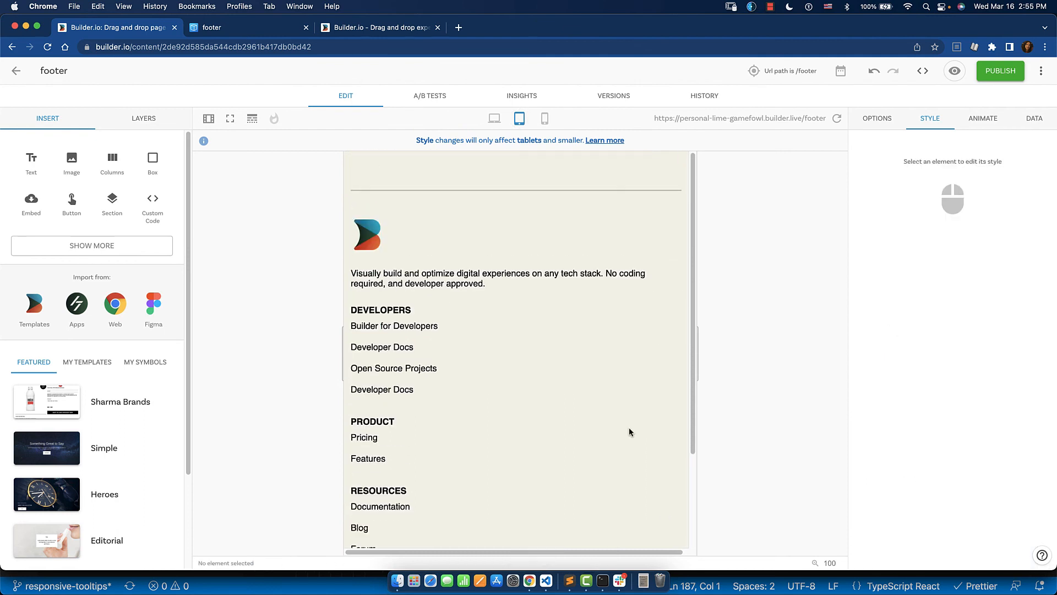
{"action": "left_click", "coordinate": [495, 119]}
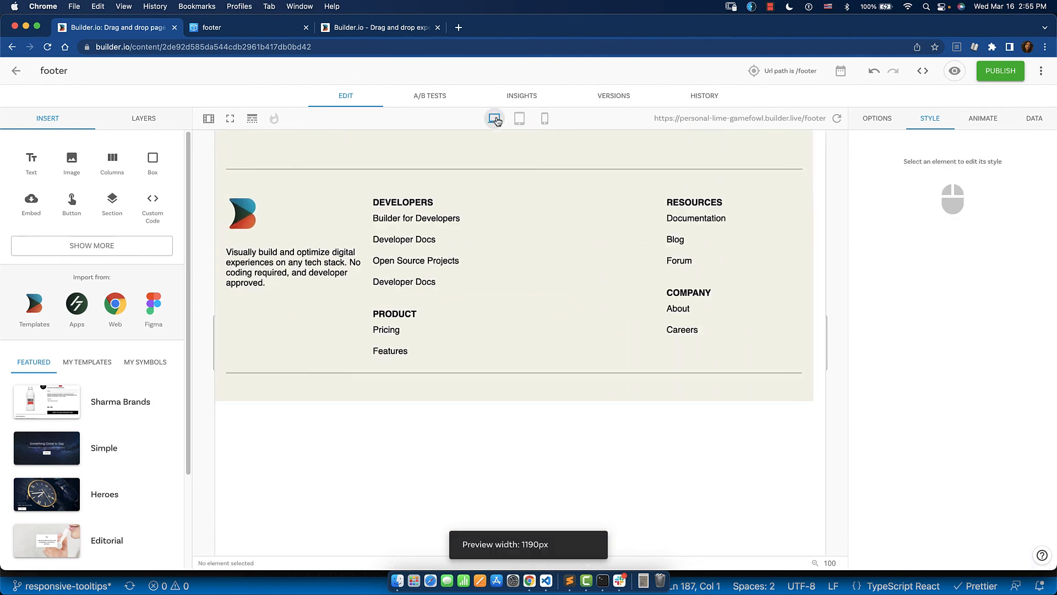